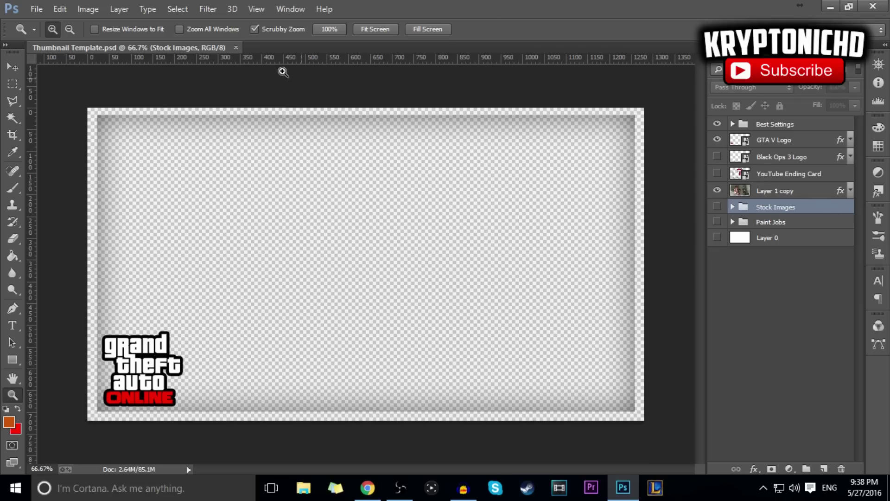
Create a new 1280 × 720 pixel document and dock it as a tab beside the template
left_click(36, 9)
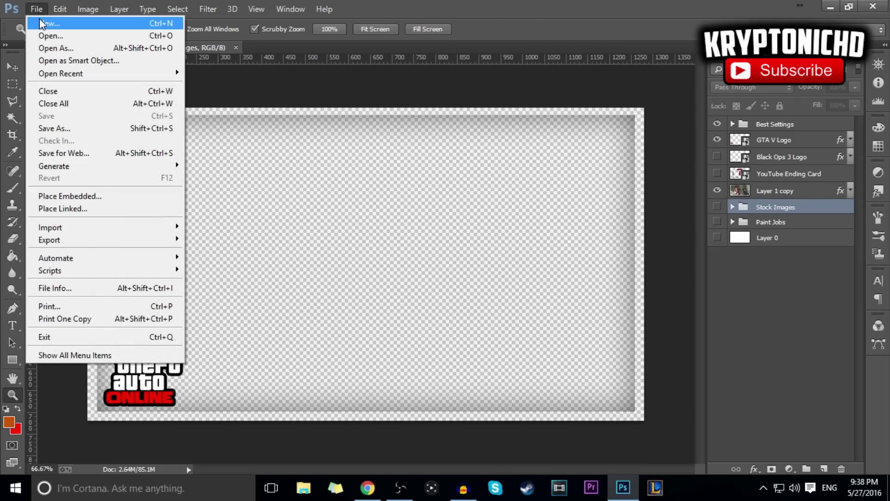
left_click(46, 23)
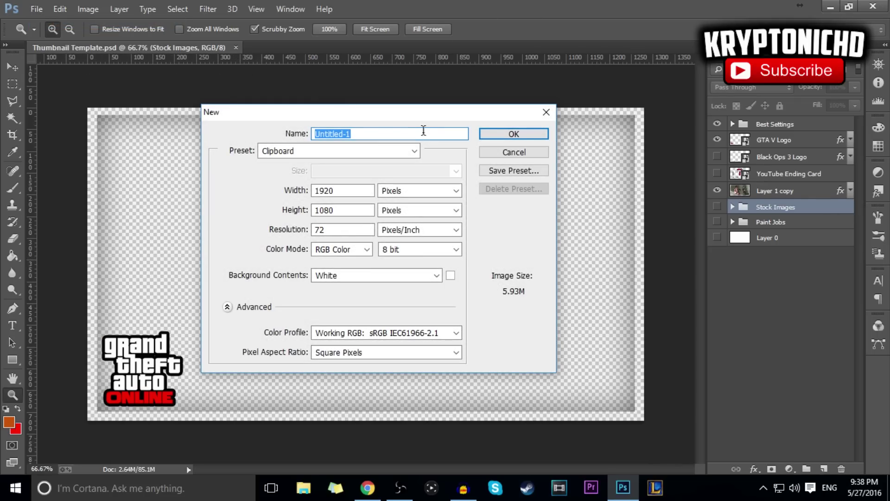
double_click(347, 188)
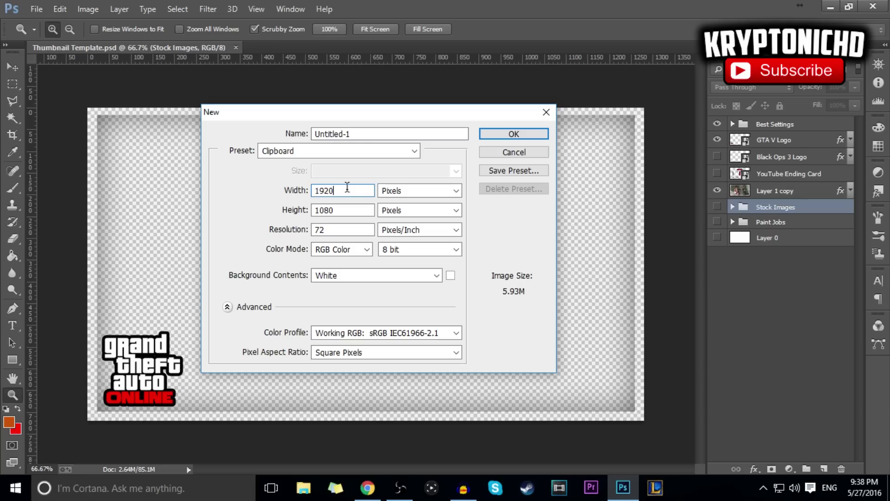
type("1280")
key("Tab")
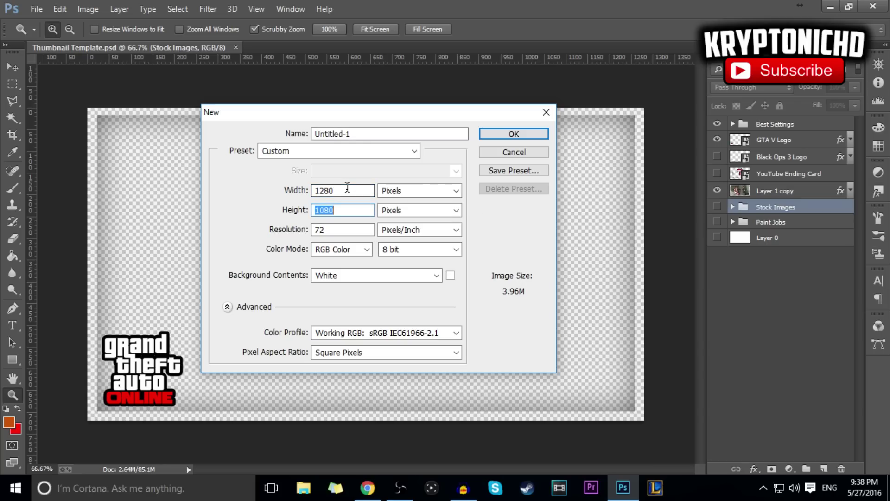
type("702")
key("BackSpace")
key("BackSpace")
type("20")
left_click(528, 136)
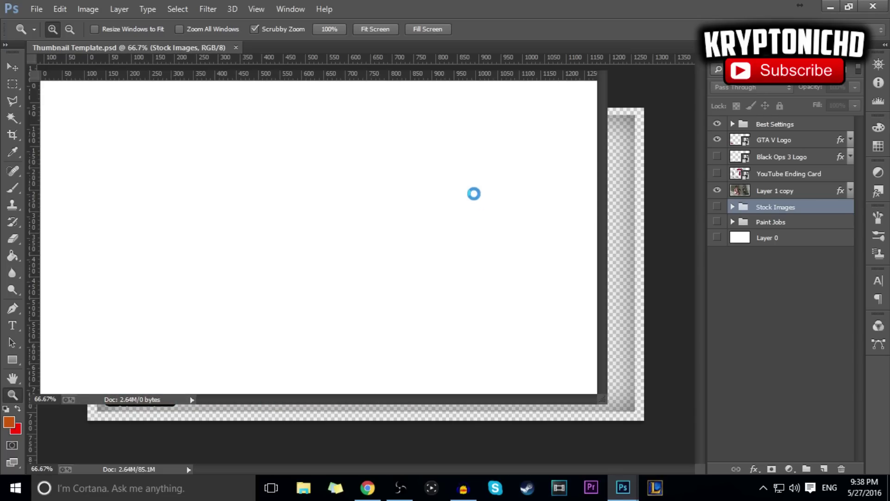
left_click_drag(516, 62, 609, 47)
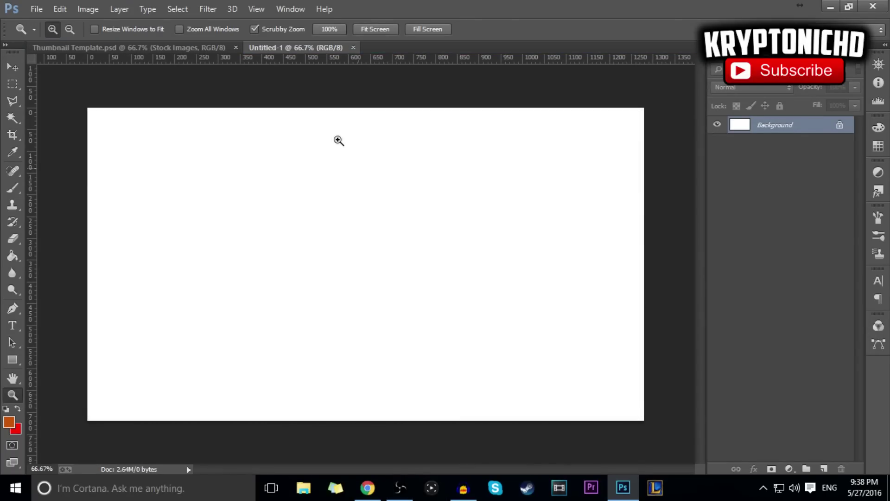
Copy the enlarged hazmat-suit gunman screenshot from the Chrome image results, then switch back to Photoshop
left_click(368, 488)
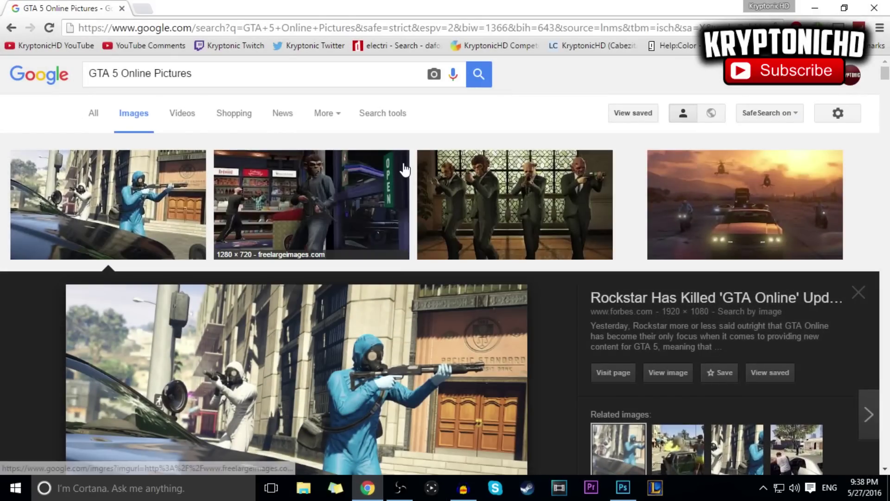
scroll(405, 170, "down", 2)
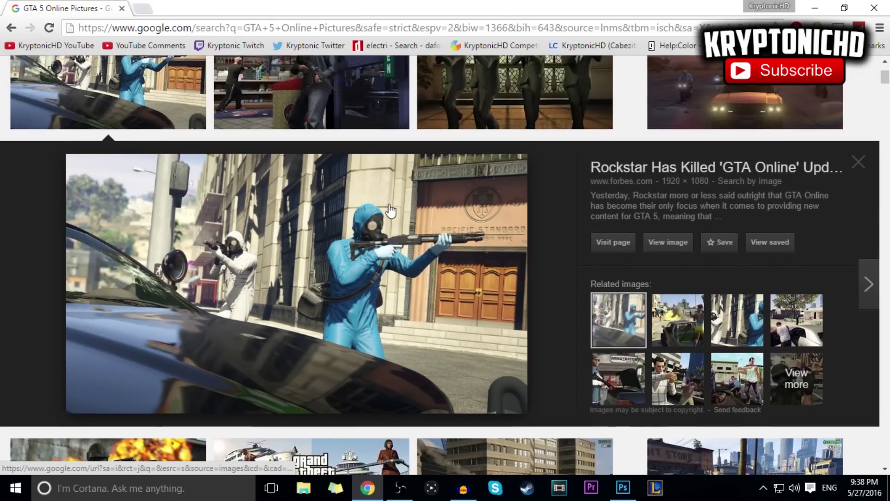
scroll(392, 210, "up", 1)
scroll(392, 210, "down", 2)
right_click(391, 236)
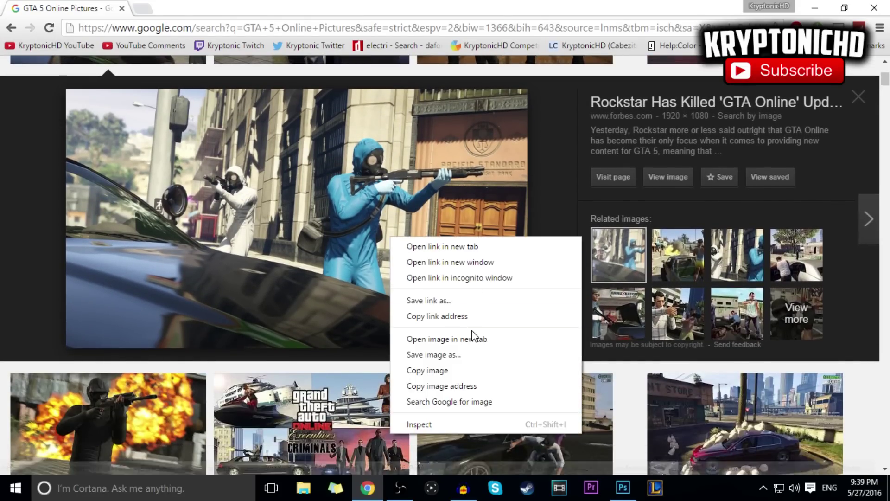
left_click(453, 369)
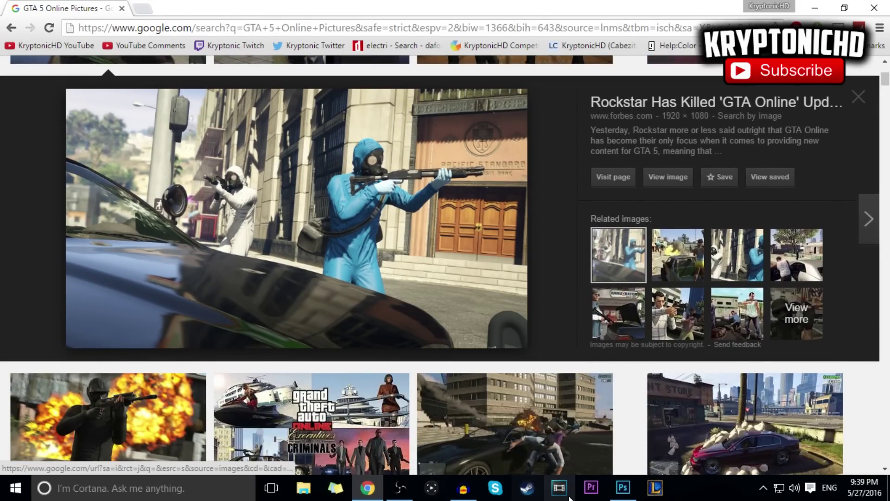
left_click(623, 487)
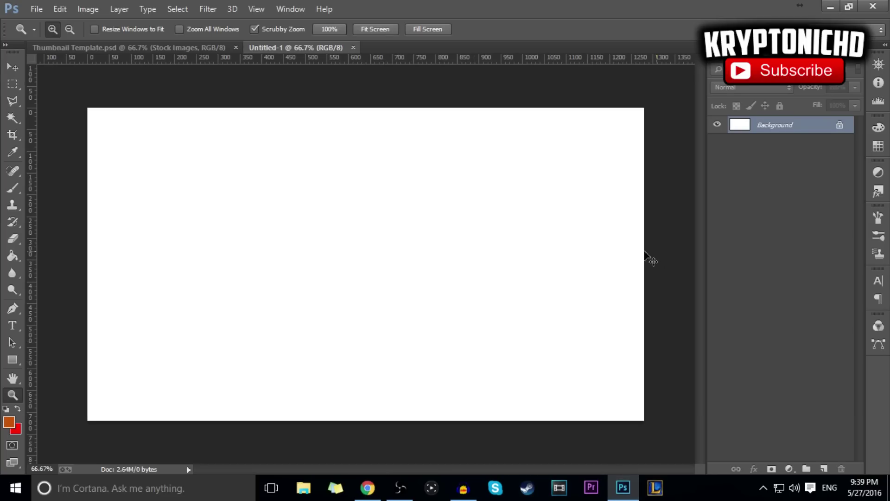
Paste the copied screenshot as Layer 1 and zoom out to see its edges
key("ctrl+v")
right_click(386, 265)
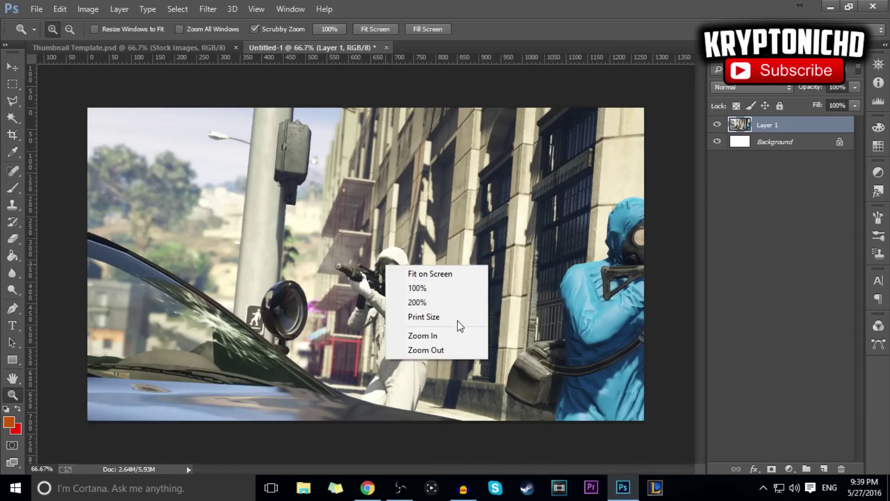
left_click(455, 349)
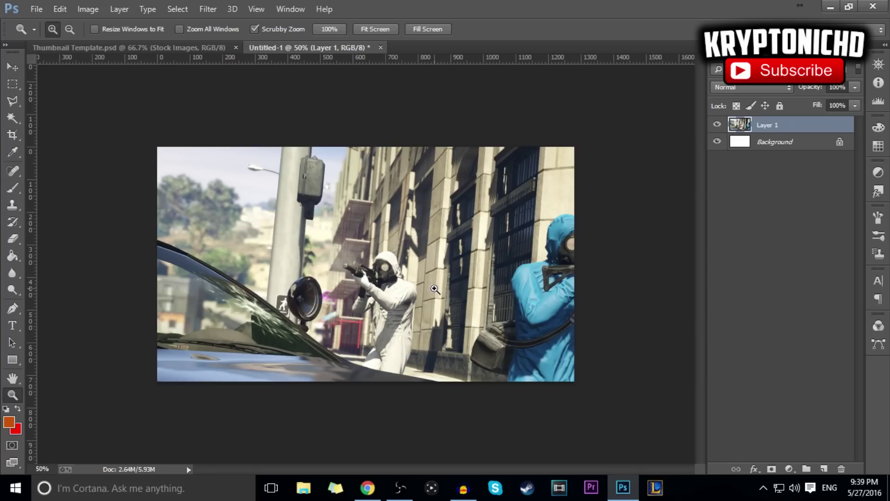
right_click(392, 226)
left_click(475, 321)
right_click(484, 334)
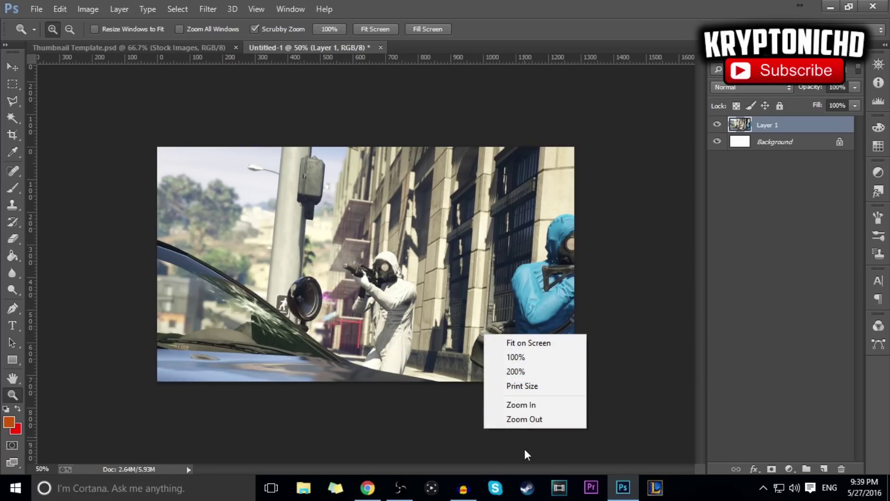
left_click(550, 425)
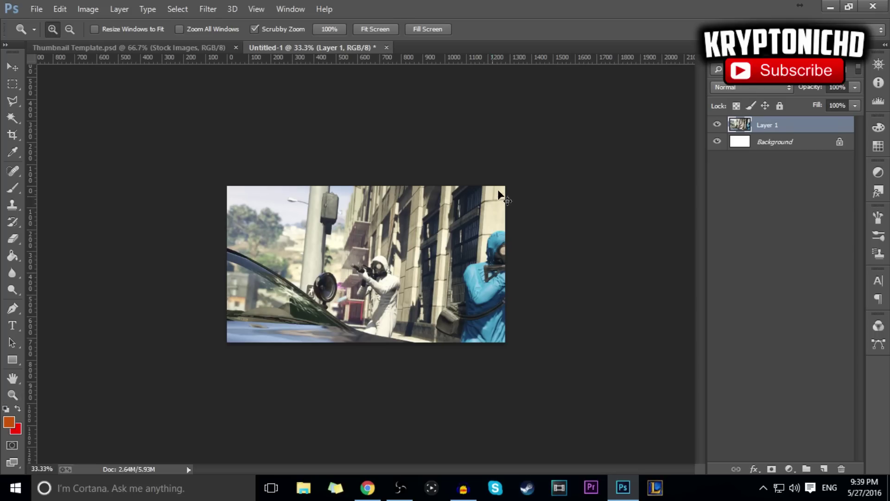
Scale the screenshot down to about 67% and fit the canvas on screen
key("ctrl+t")
left_click_drag(646, 416, 506, 346)
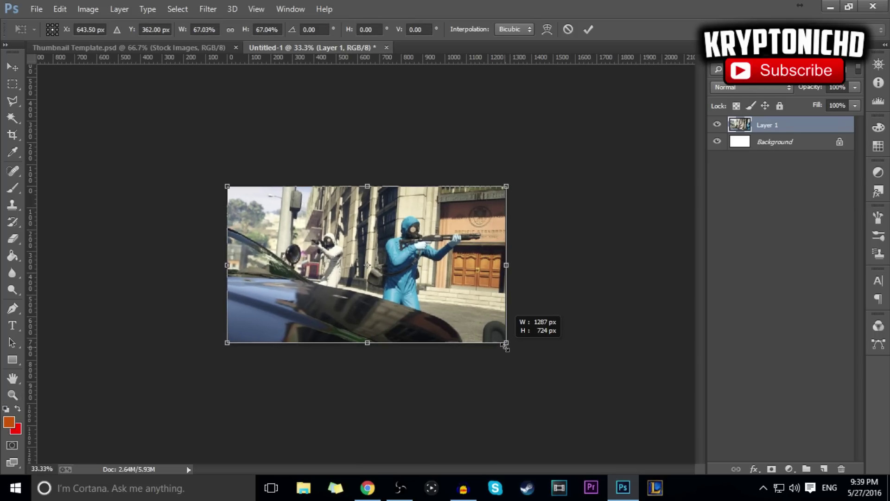
key("Return")
key("z")
right_click(441, 281)
left_click(461, 288)
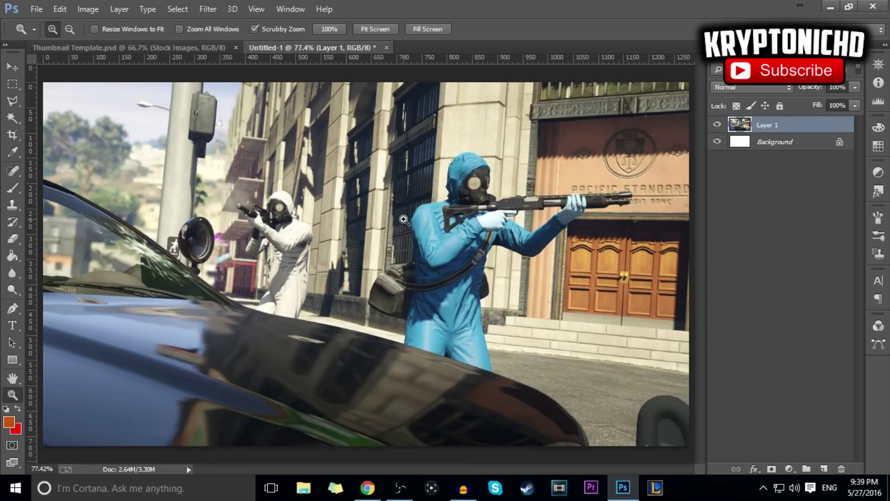
Duplicate the screenshot layer as Layer 1 copy and set its fill to 0%
right_click(787, 120)
left_click(618, 116)
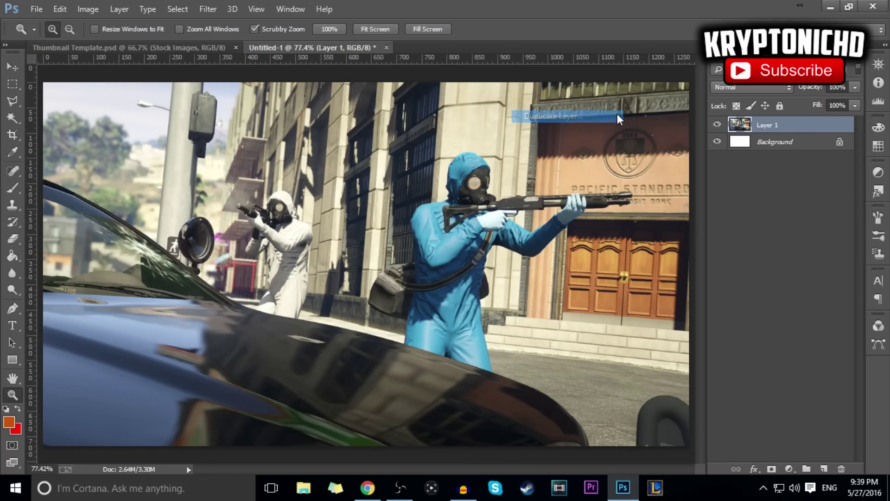
left_click(569, 145)
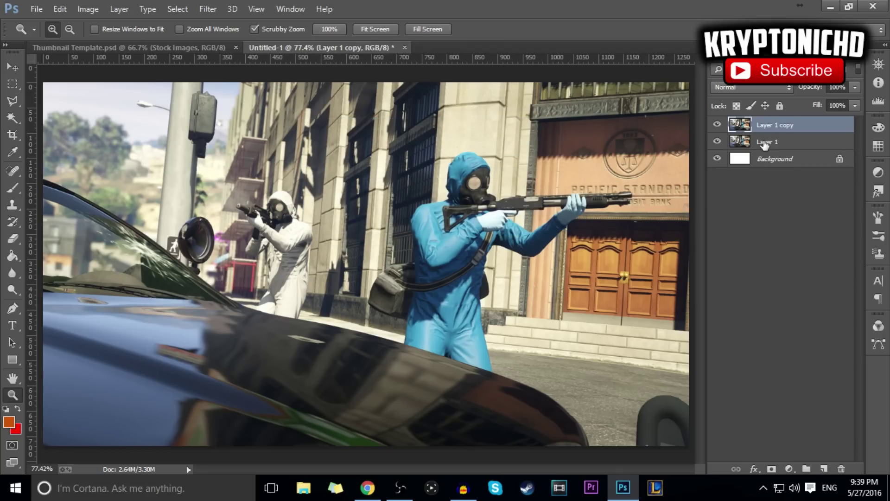
left_click(840, 103)
type("0")
key("Return")
Give the copy an Inner Shadow with size 80, distance 0 and 80% opacity
left_click(754, 468)
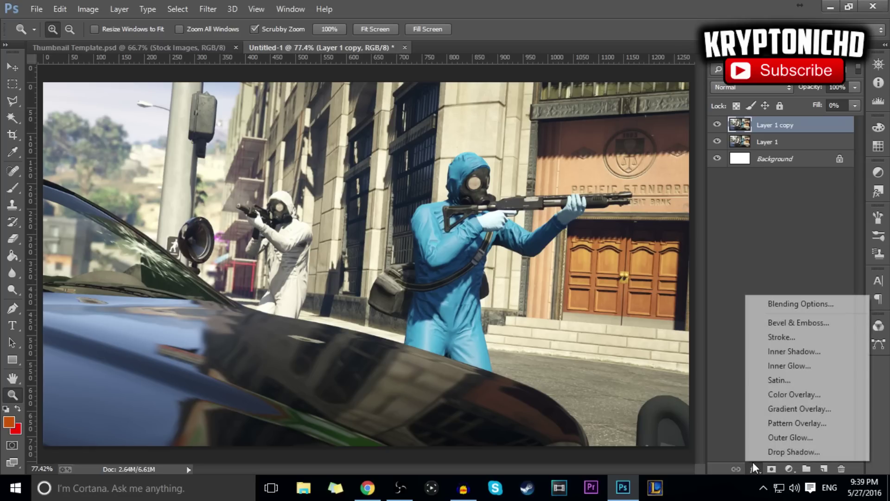
left_click(798, 348)
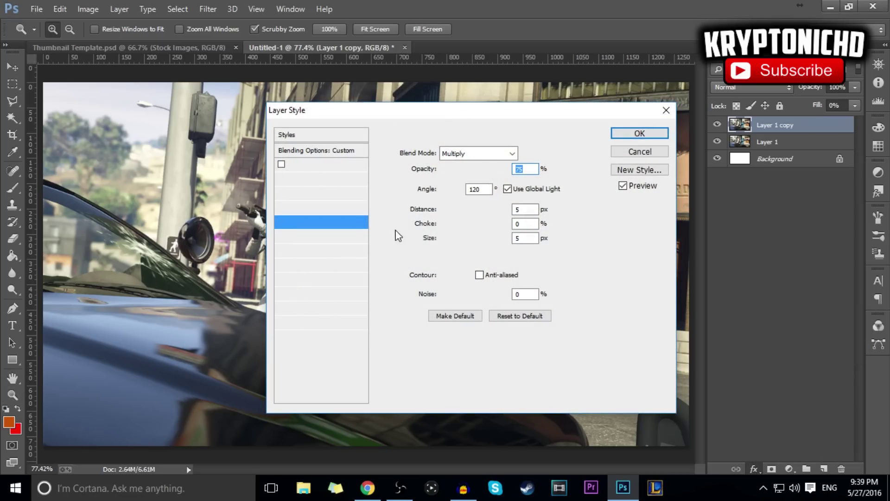
double_click(522, 238)
type("80")
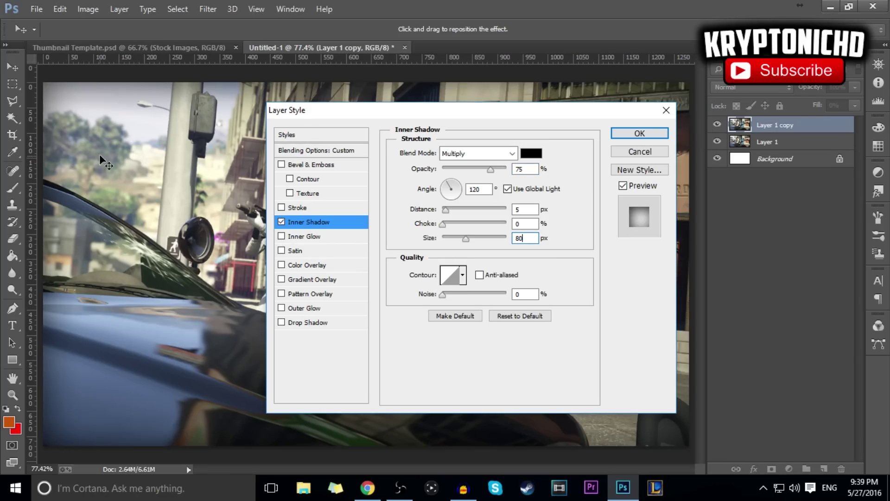
left_click_drag(447, 210, 346, 215)
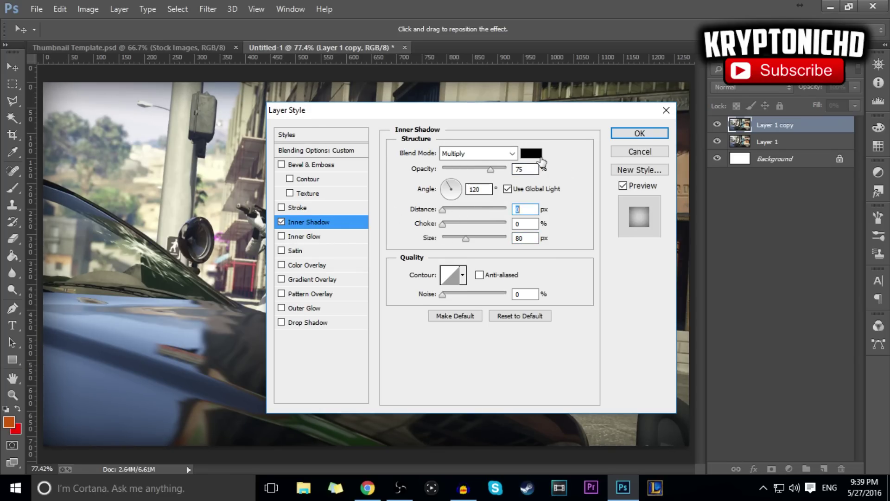
double_click(532, 169)
type("80")
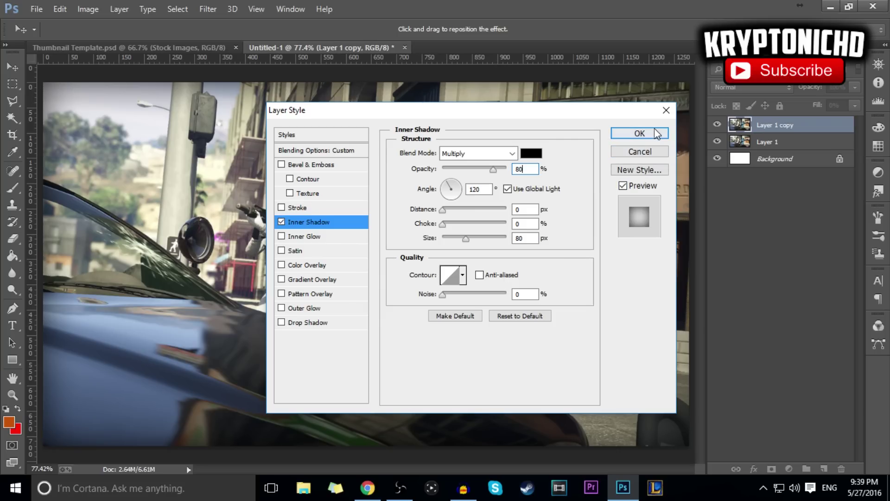
left_click(627, 152)
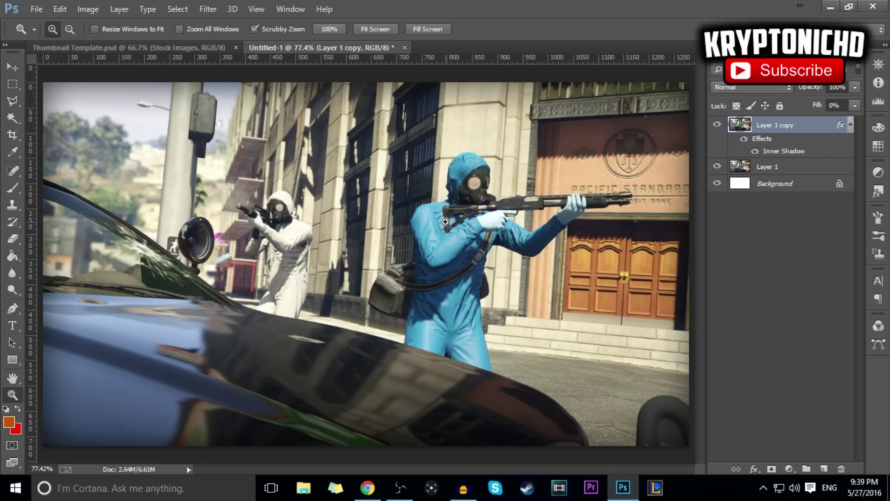
Shrink the Layer 1 copy slightly by pulling in its corners
right_click(414, 249)
left_click(468, 332)
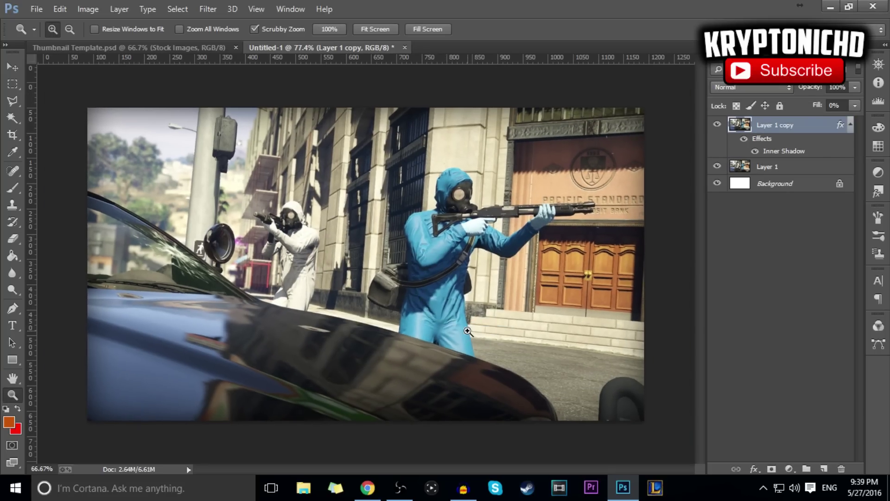
key("ctrl+t")
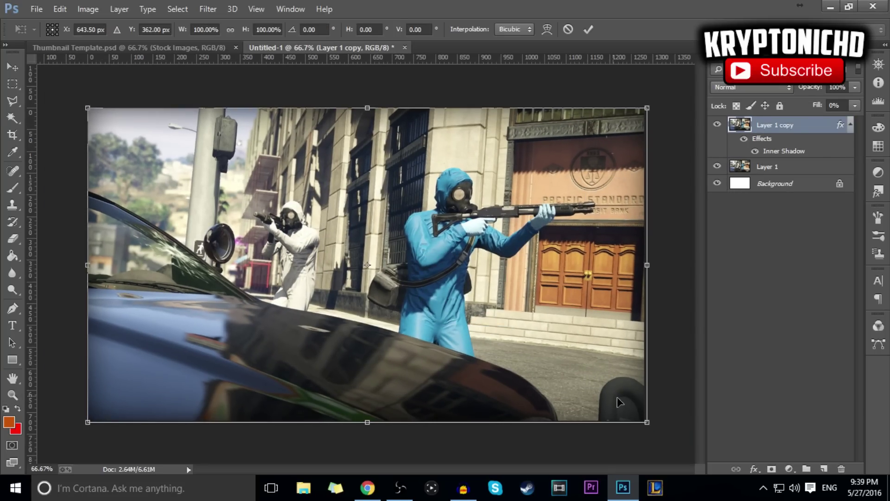
left_click_drag(642, 419, 632, 412)
mouse_move(88, 108)
left_mouse_down()
mouse_move(98, 106)
mouse_move(91, 106)
left_mouse_up()
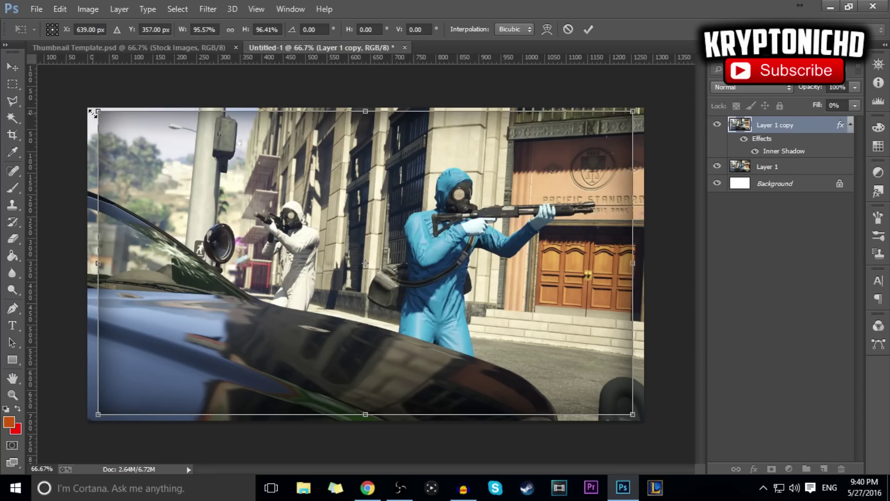
key("Return")
key("z")
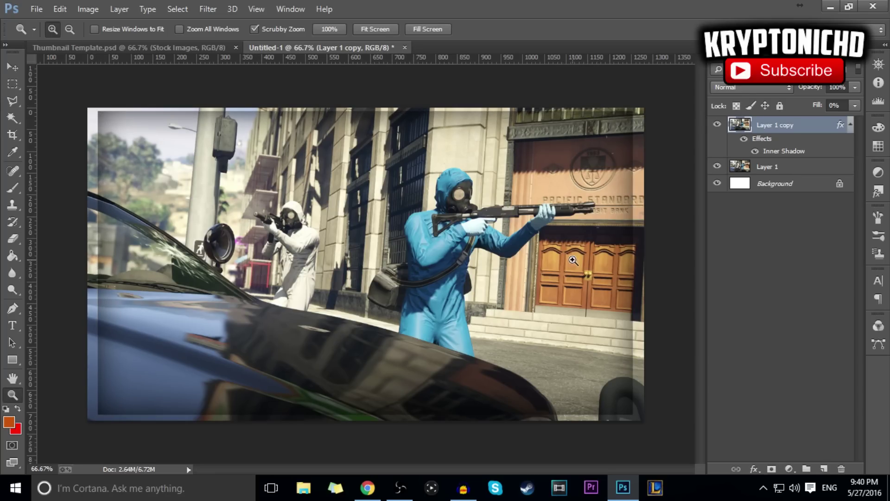
Shorten the copy slightly from bottom and top, then glance at the template and return to Untitled-1
key("ctrl+t")
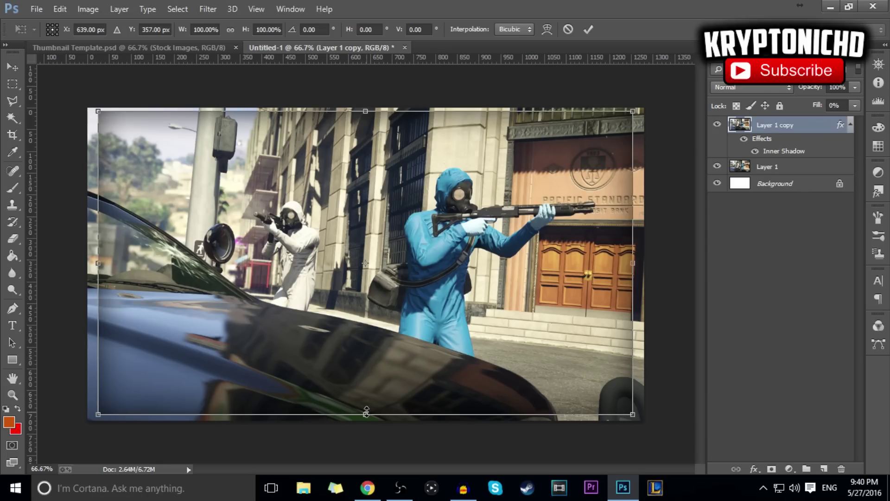
left_click_drag(366, 410, 365, 407)
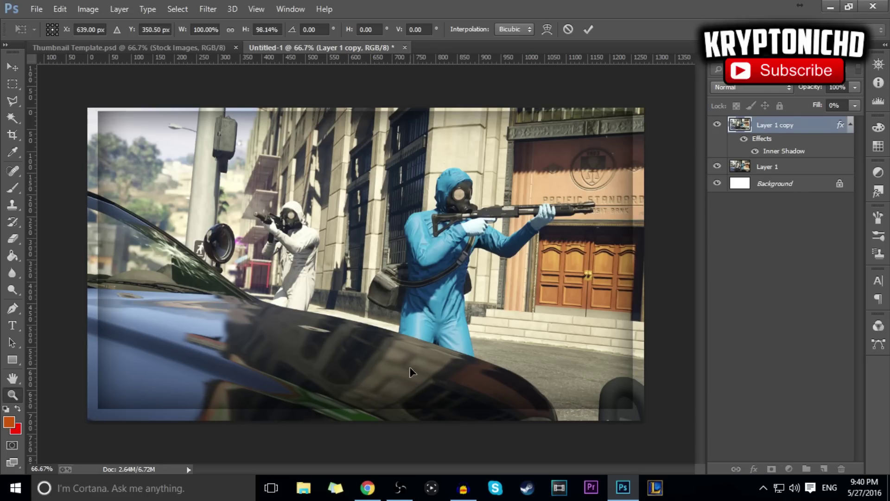
key("Return")
key("ctrl+t")
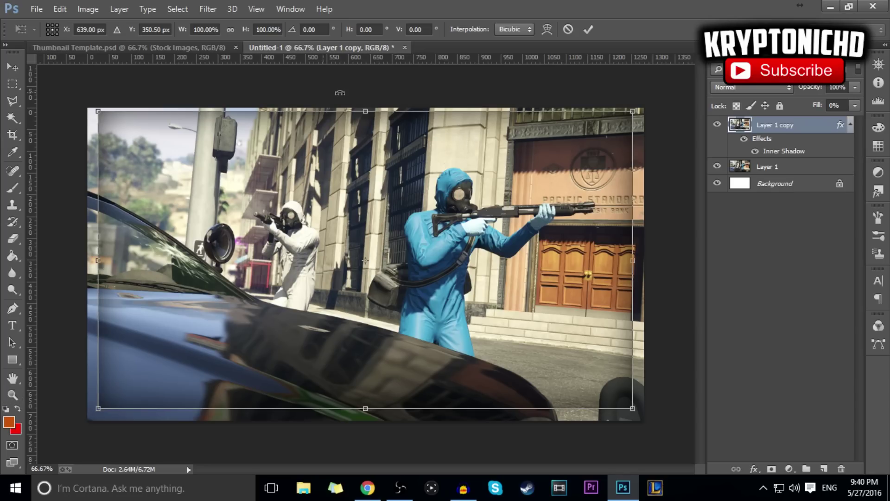
left_click_drag(362, 118, 362, 122)
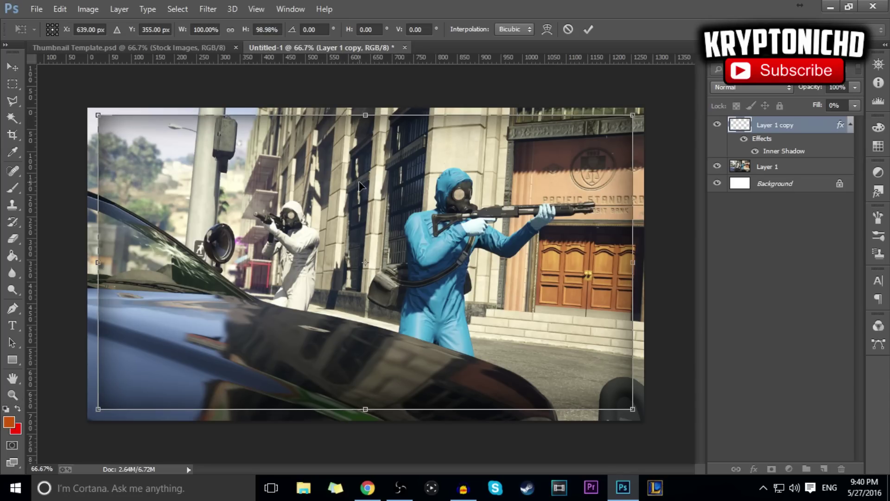
key("Return")
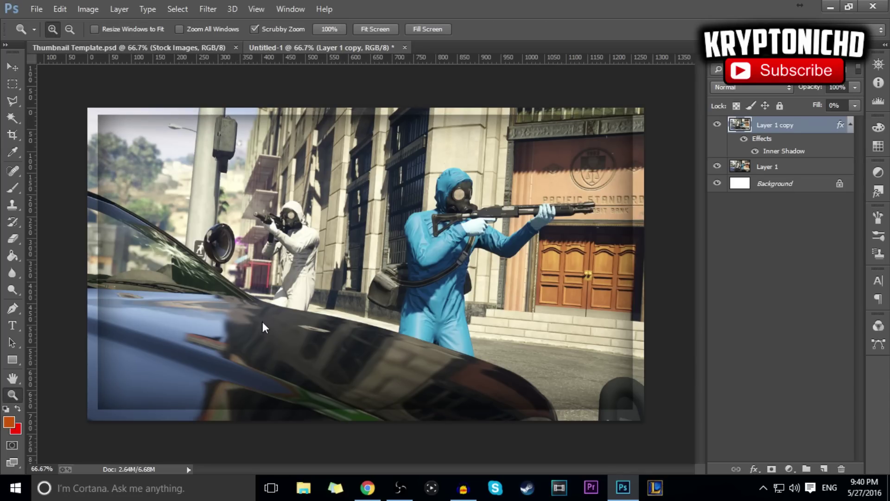
left_click(192, 47)
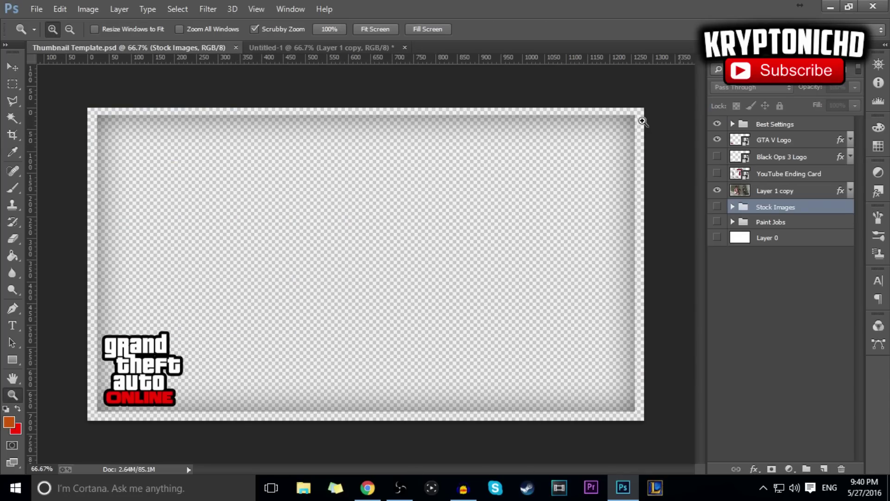
left_click(285, 48)
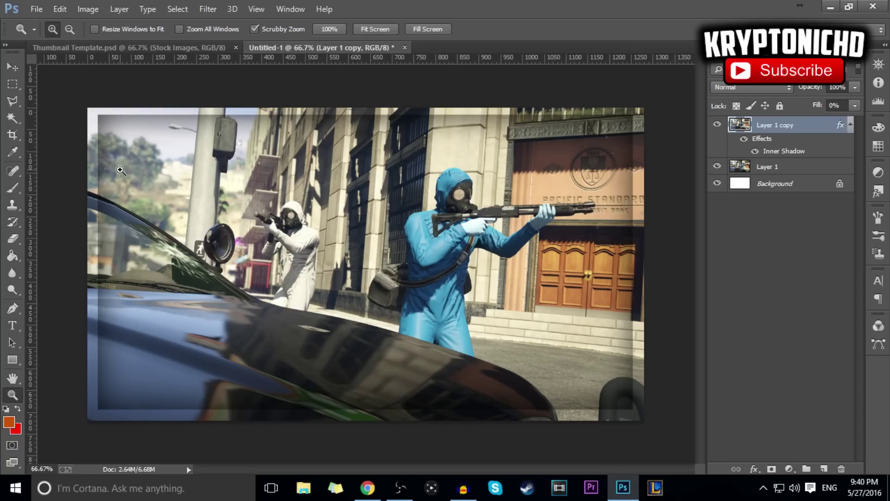
Add a 'GTA 5 NEW DLC' text layer and enlarge it across the top of the image
key("t")
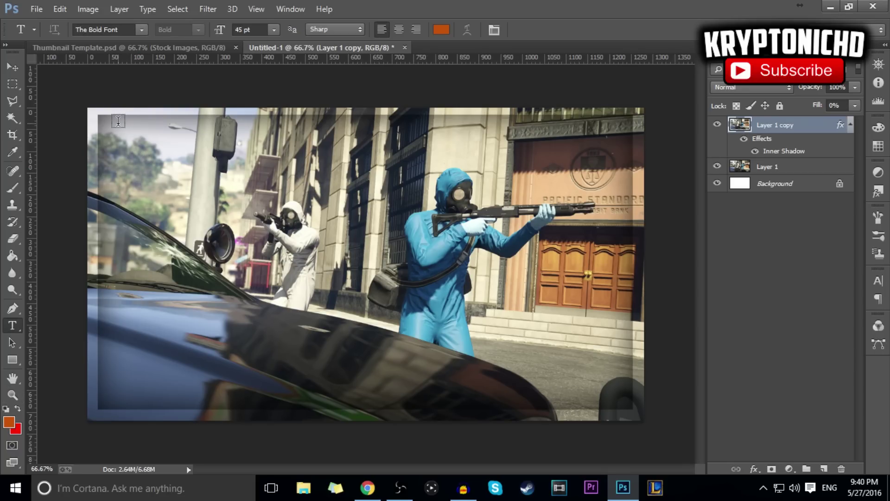
left_click(139, 169)
type("GTA")
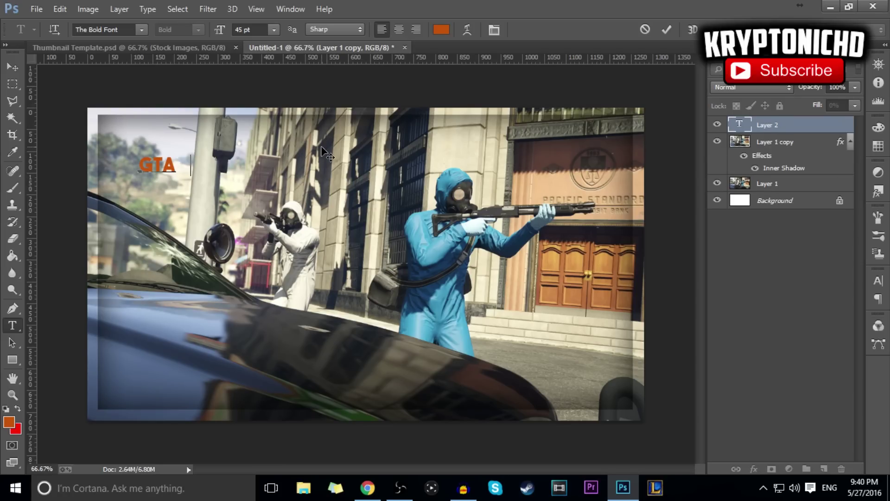
type(" 5 NEW DLC")
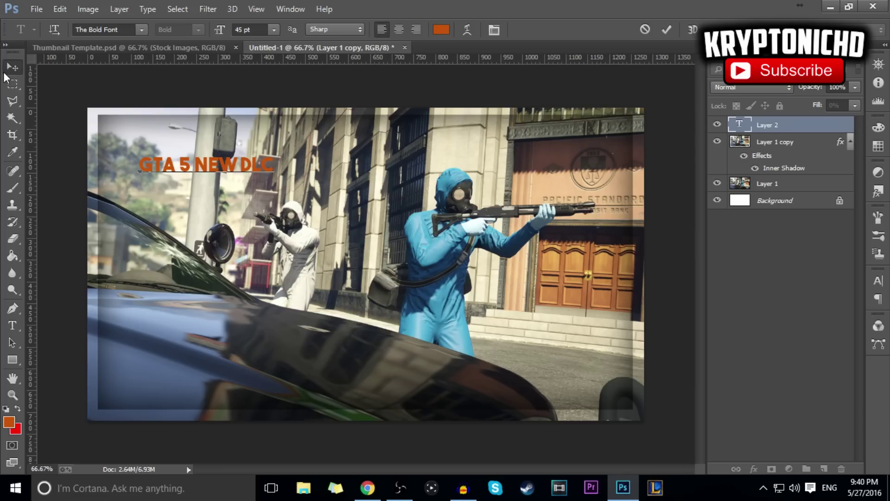
left_click(13, 67)
left_click_drag(246, 209, 213, 173)
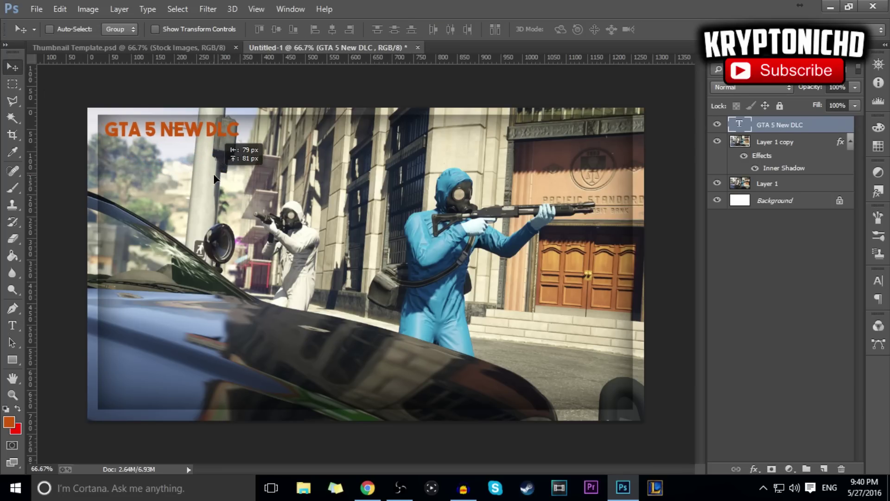
key("ctrl+t")
left_click_drag(243, 140, 635, 266)
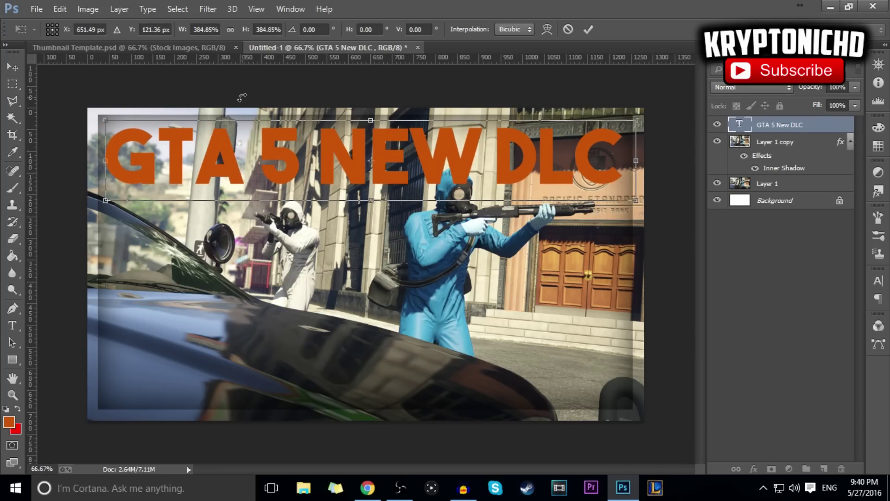
key("Return")
key("t")
left_click(274, 163)
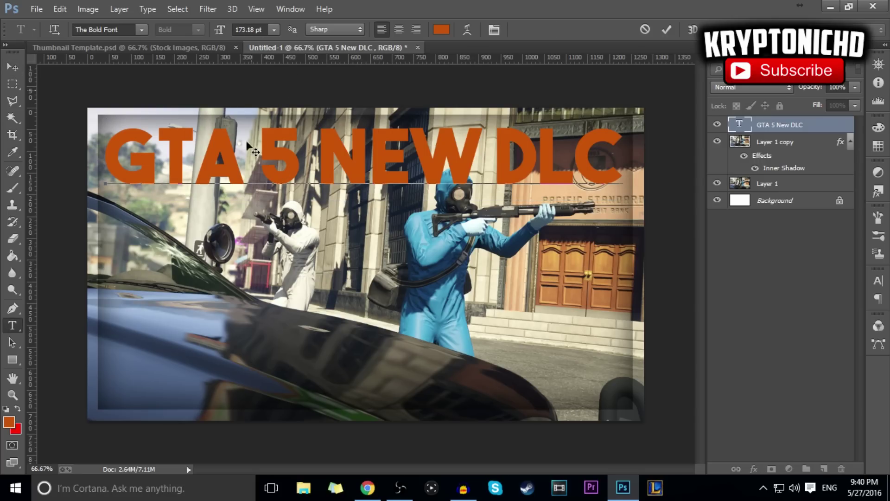
left_click(6, 70)
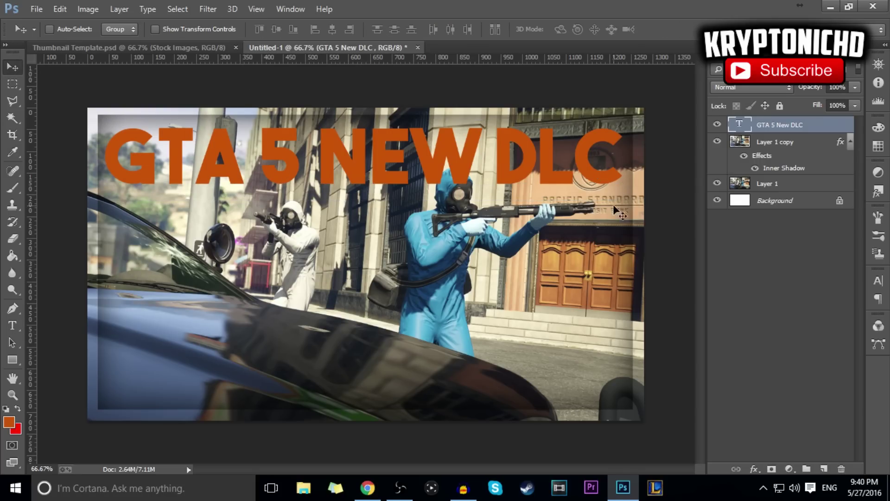
Colour the whole title text blue 469dc1
key("t")
left_click_drag(631, 162, 70, 411)
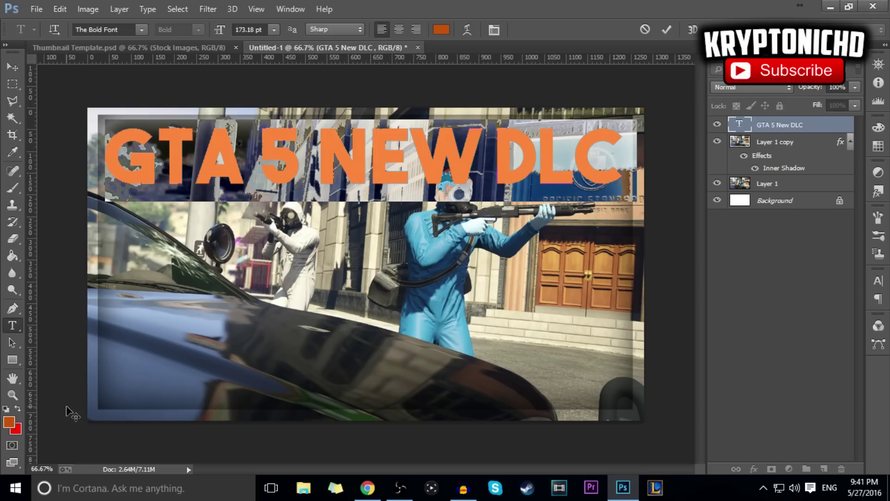
left_click(8, 422)
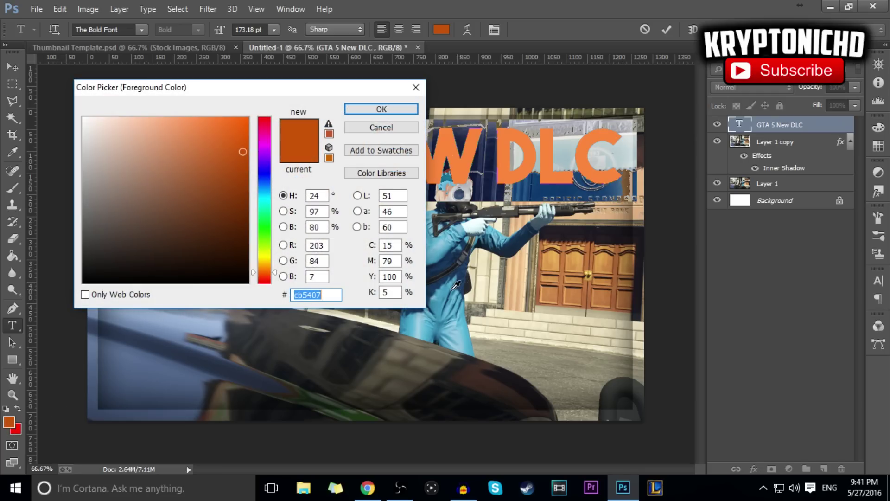
type("469dc1")
left_click(364, 110)
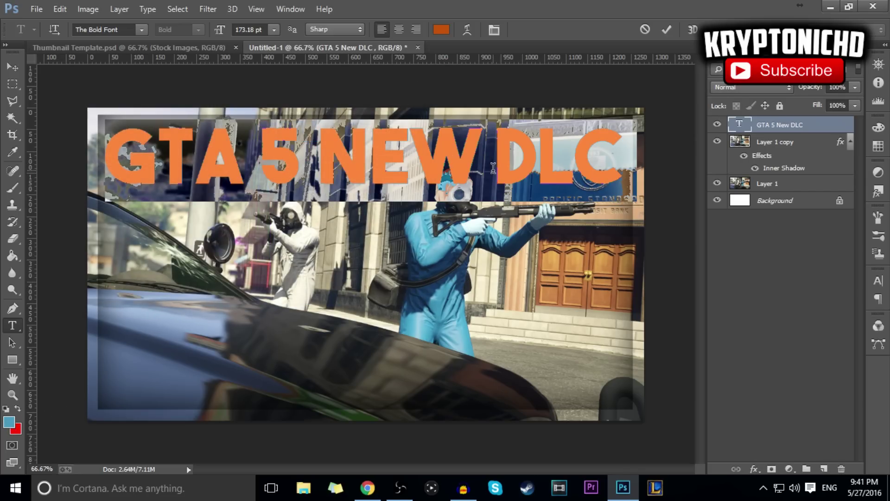
key("ctrl+h")
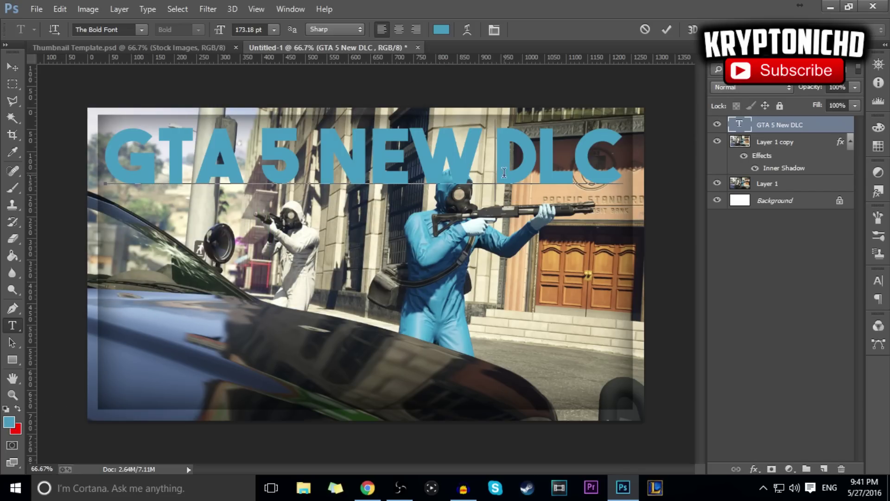
left_click(754, 469)
Add a Multiply drop shadow (spread 50, size 15) and a 35% gradient overlay to the title
left_click(754, 459)
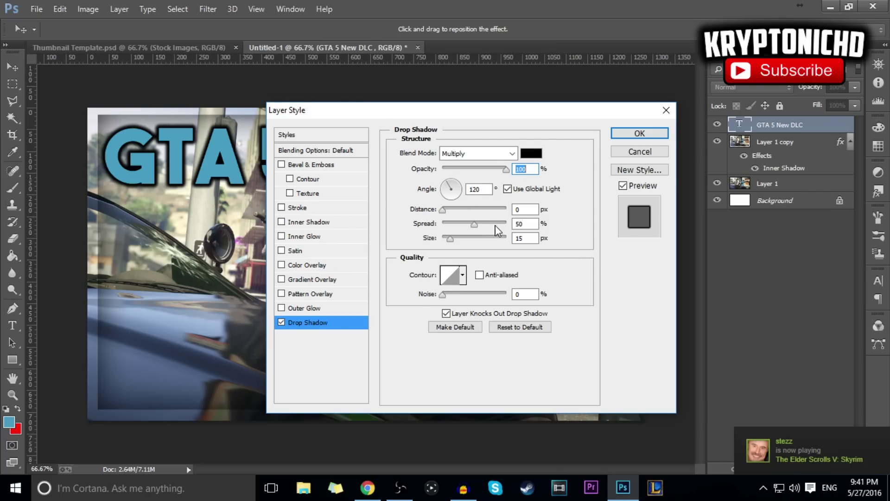
left_click(496, 154)
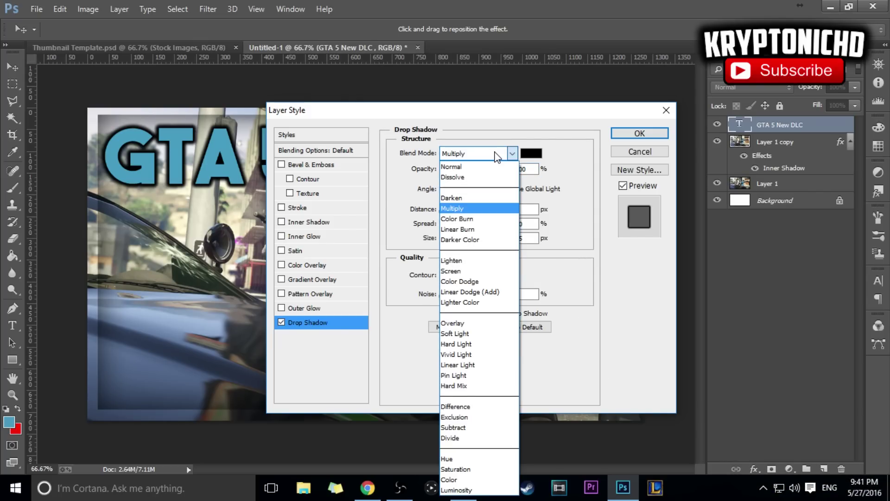
left_click(496, 154)
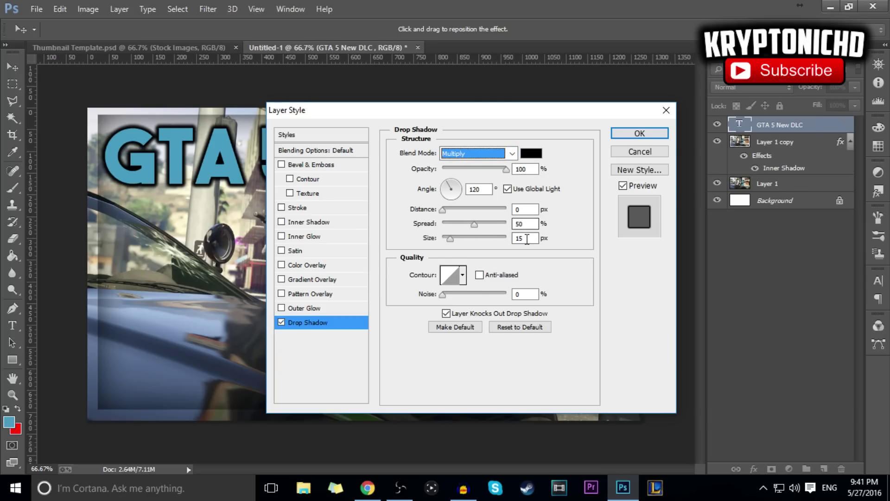
left_click(316, 280)
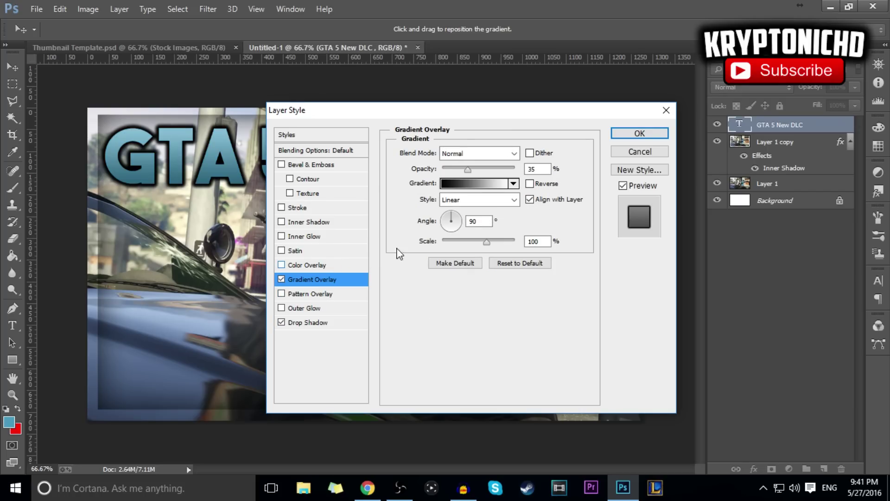
left_click(508, 186)
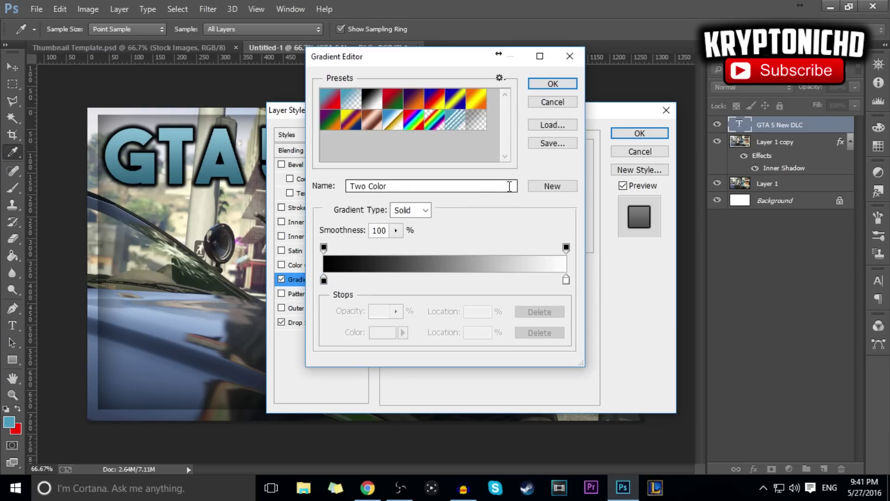
left_click(569, 104)
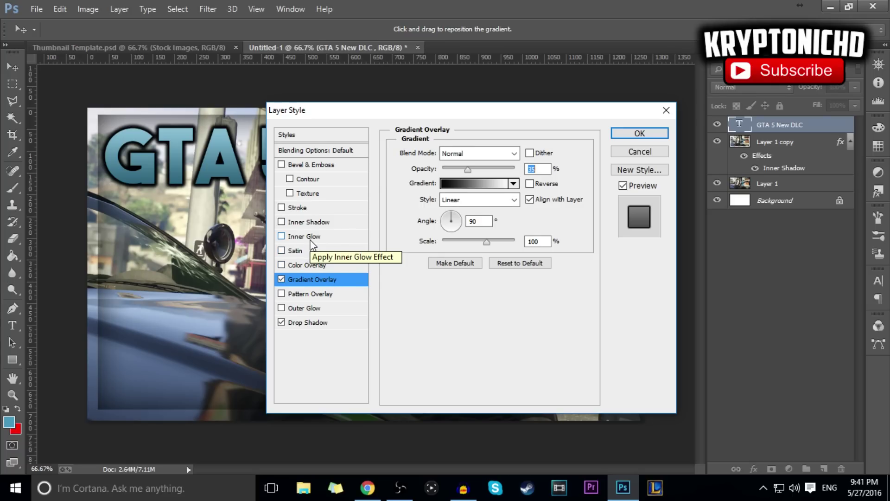
left_click_drag(433, 109, 625, 87)
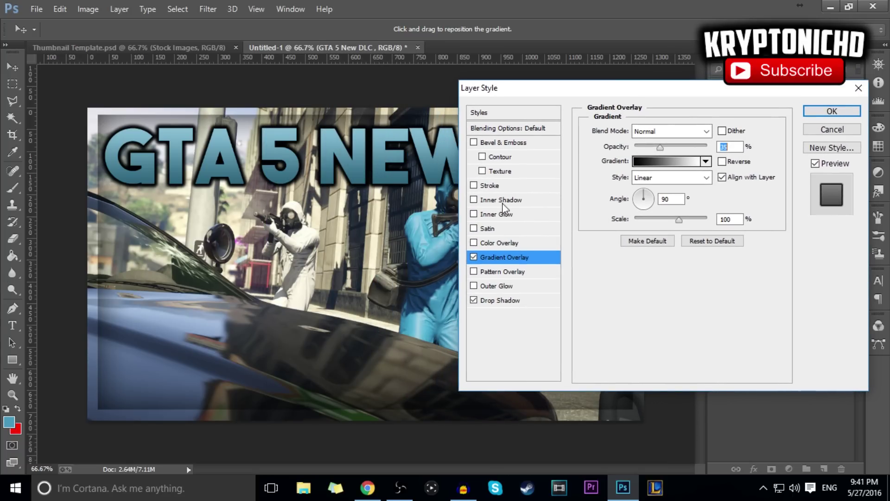
Add an Inner Glow to the title with its colour set to white ffffff
left_click(513, 219)
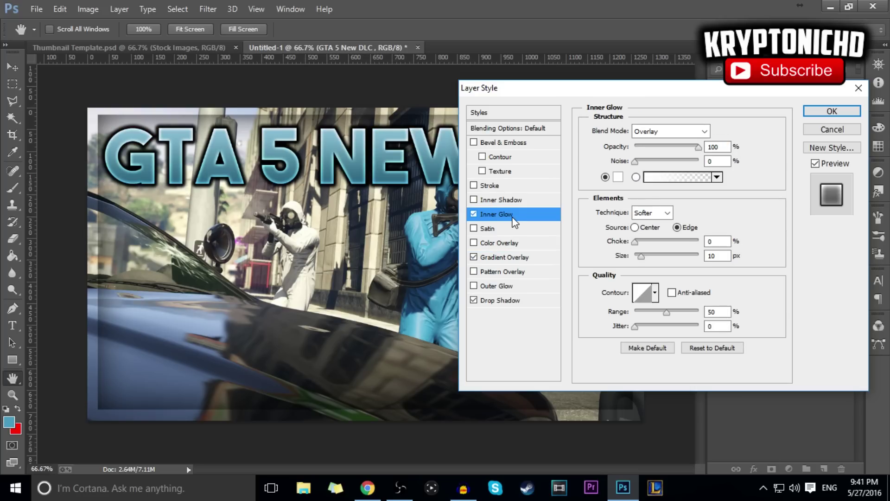
left_click(618, 178)
type("1d436e")
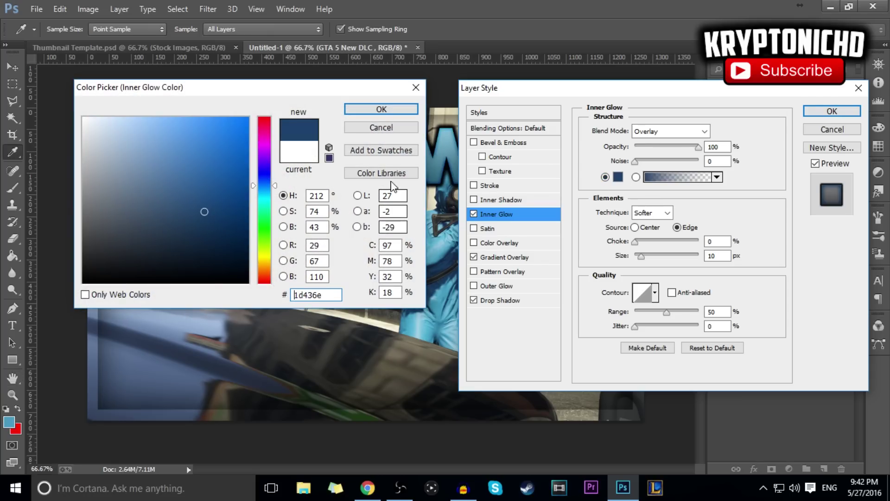
left_click(381, 109)
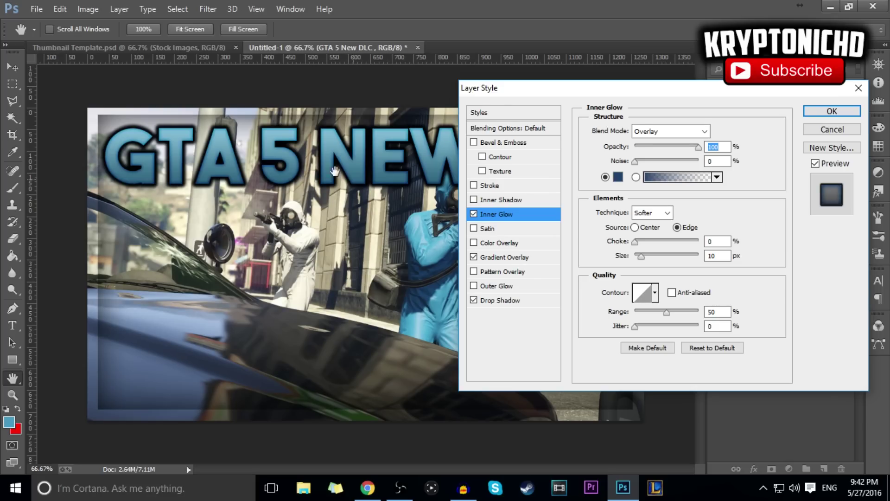
left_click(618, 178)
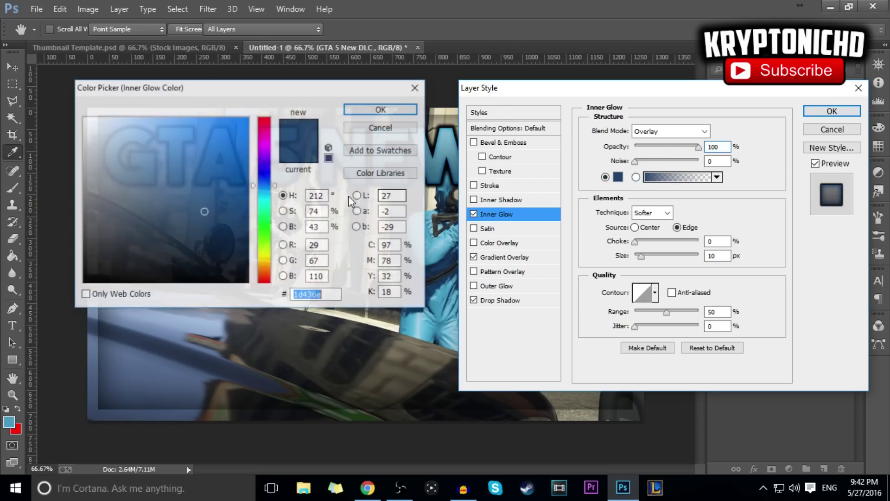
type("ffffff")
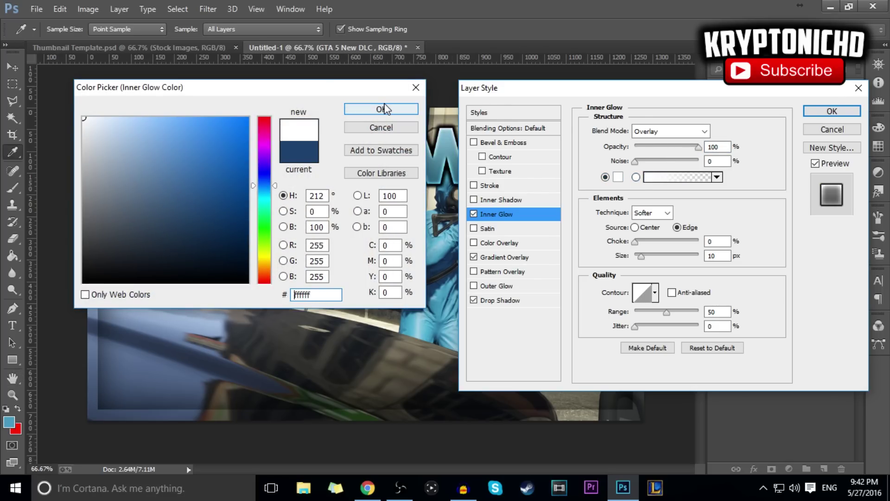
left_click(392, 111)
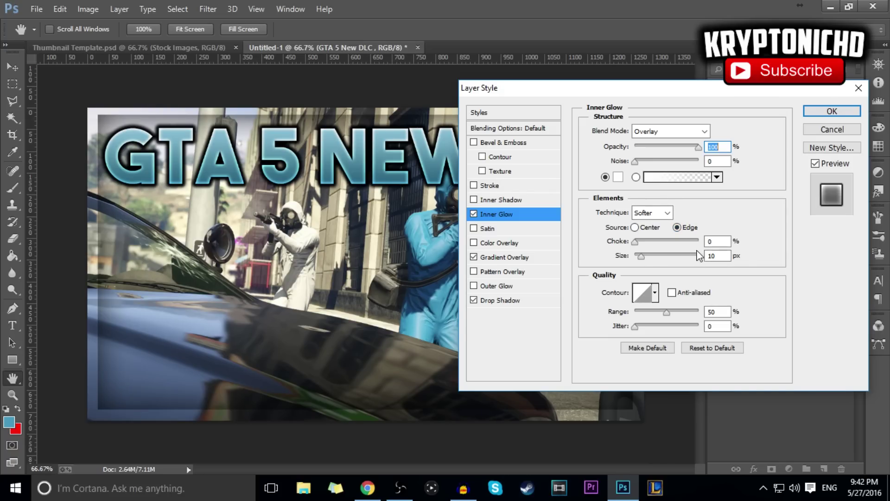
Add a 4-px black outside stroke to the title and apply the layer styles
left_click(495, 187)
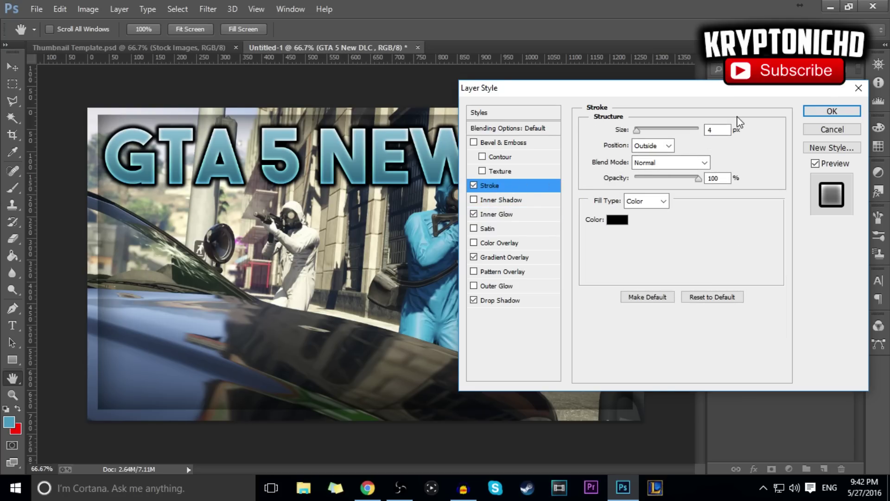
left_click(661, 143)
left_click(474, 142)
left_click(474, 143)
left_click(807, 114)
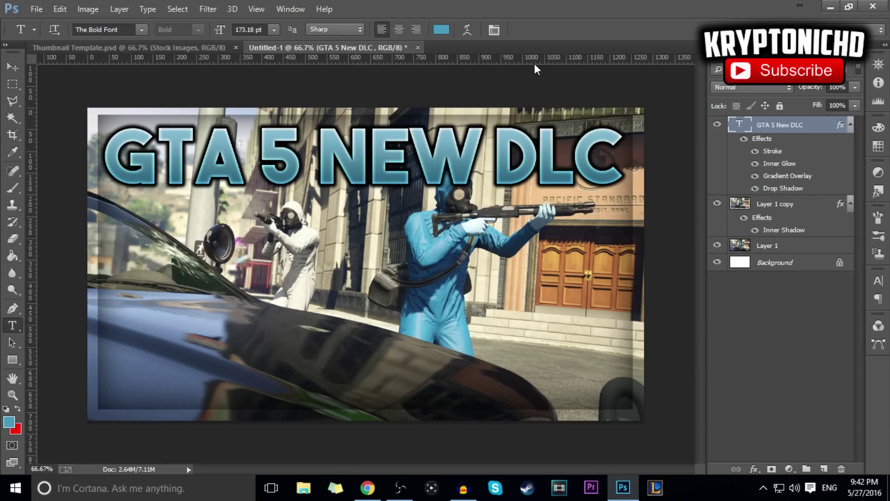
In the template, expand the Best Settings group and inspect Pattern Fill 1 and Brightness/Contrast 2
left_click(204, 46)
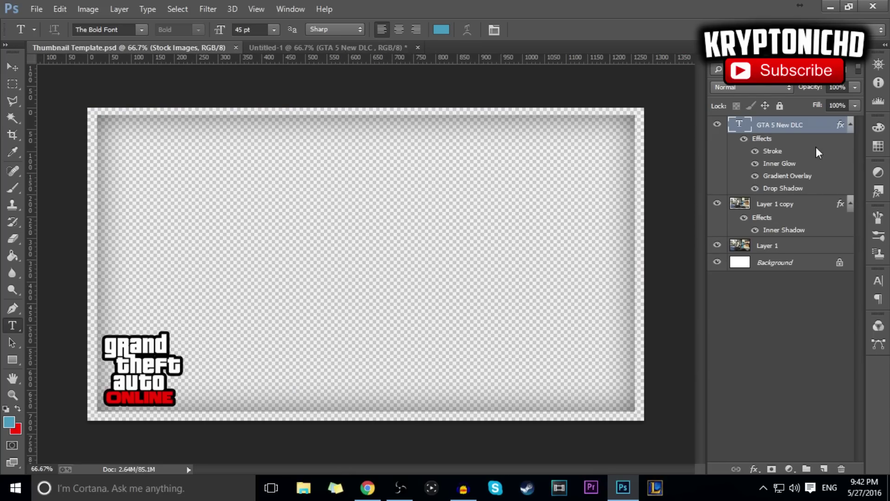
left_click(768, 126)
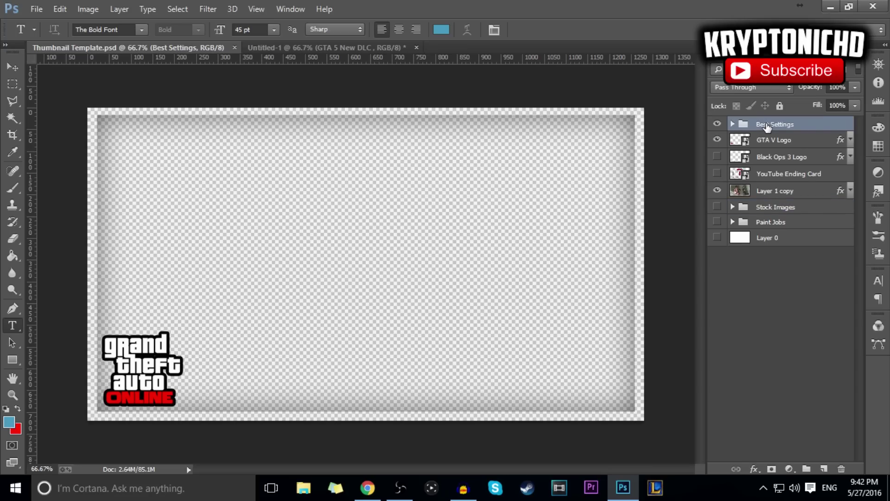
left_click(732, 124)
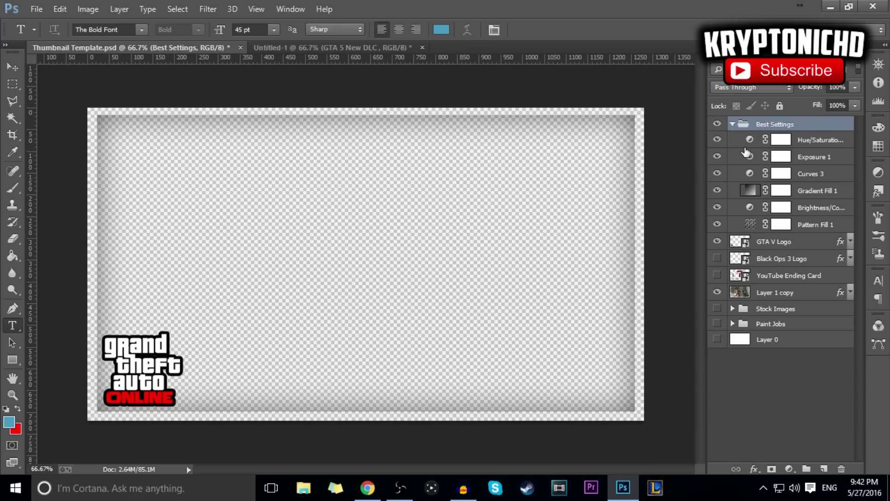
double_click(749, 225)
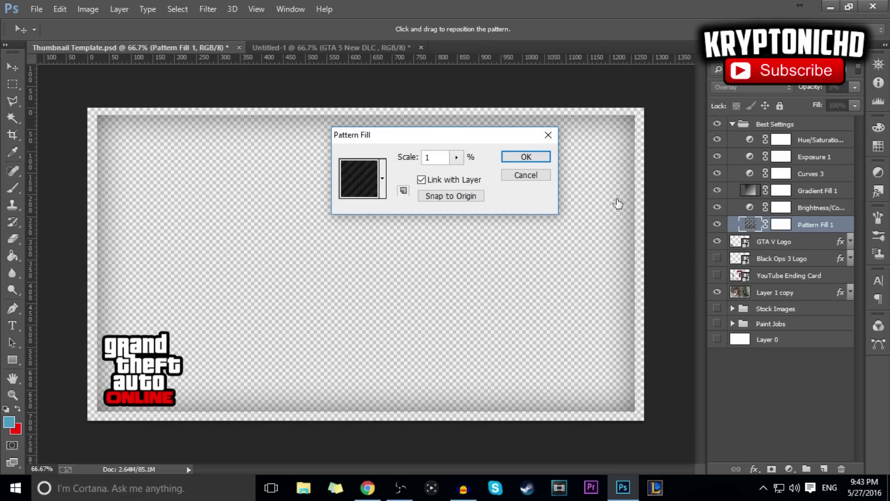
left_click(527, 175)
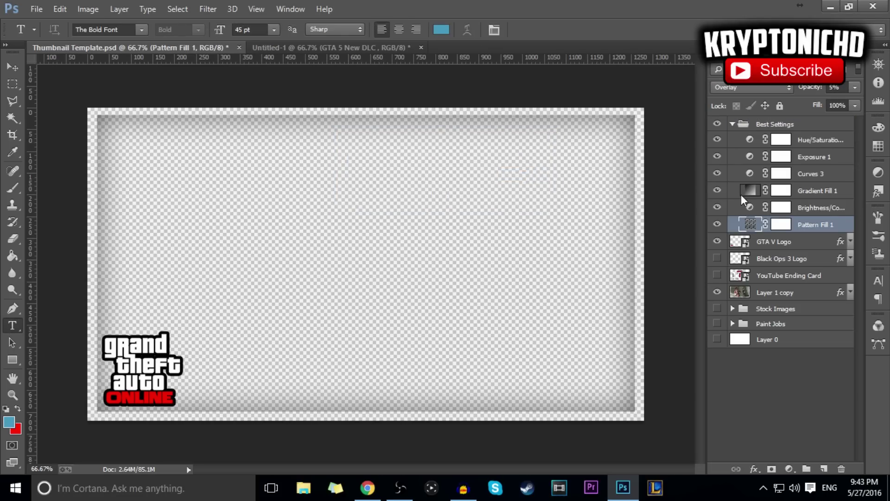
double_click(746, 207)
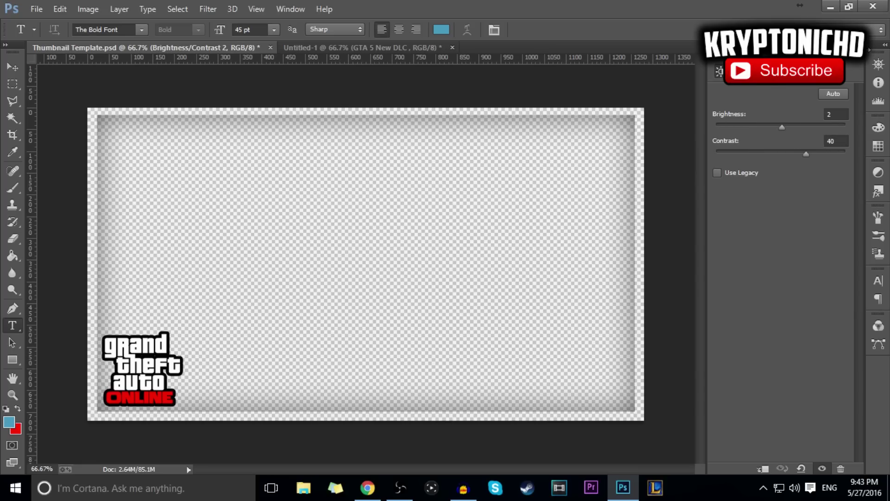
key("F7")
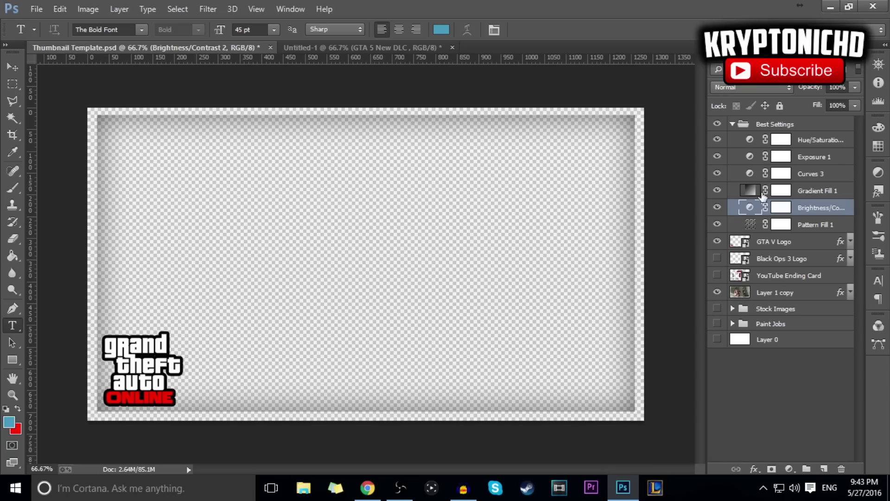
Inspect Gradient Fill 1 and Curves 3, adding a curve point, then collapse Best Settings
double_click(751, 189)
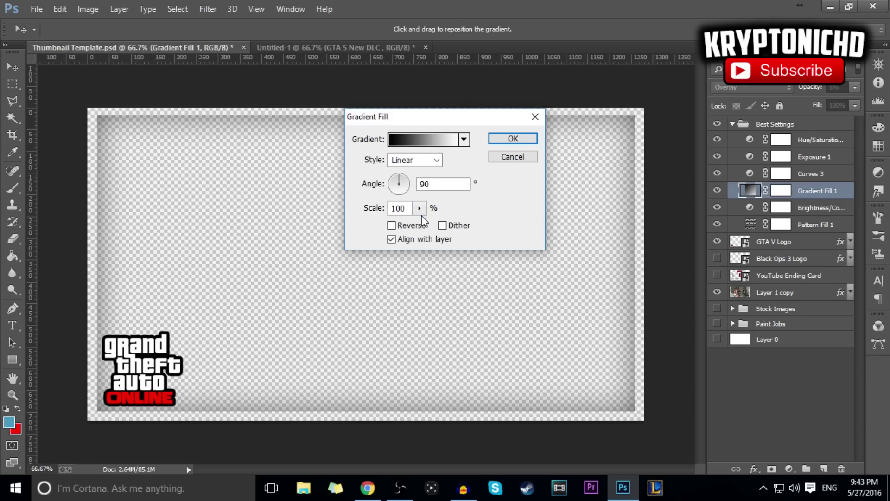
left_click(527, 159)
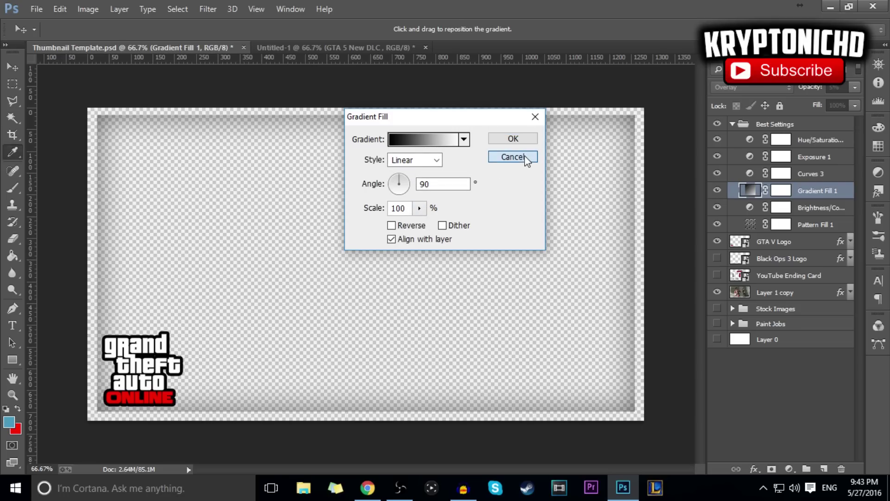
double_click(750, 175)
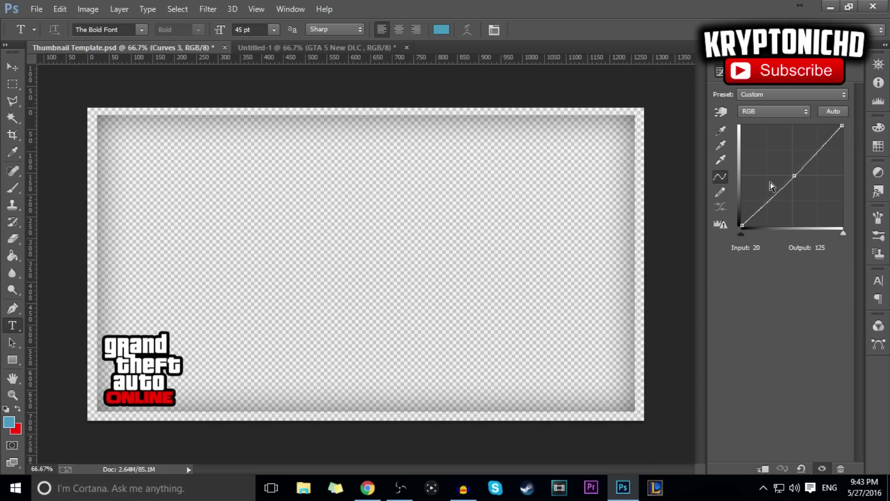
left_click(795, 177)
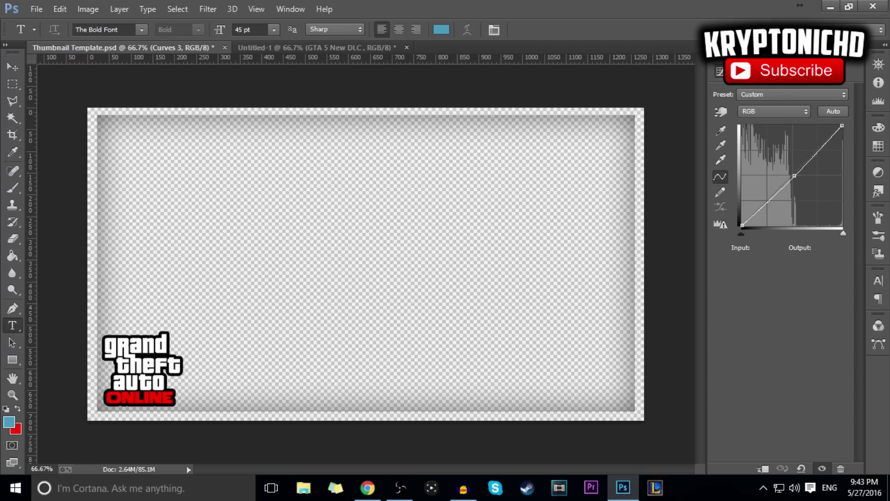
left_click(742, 56)
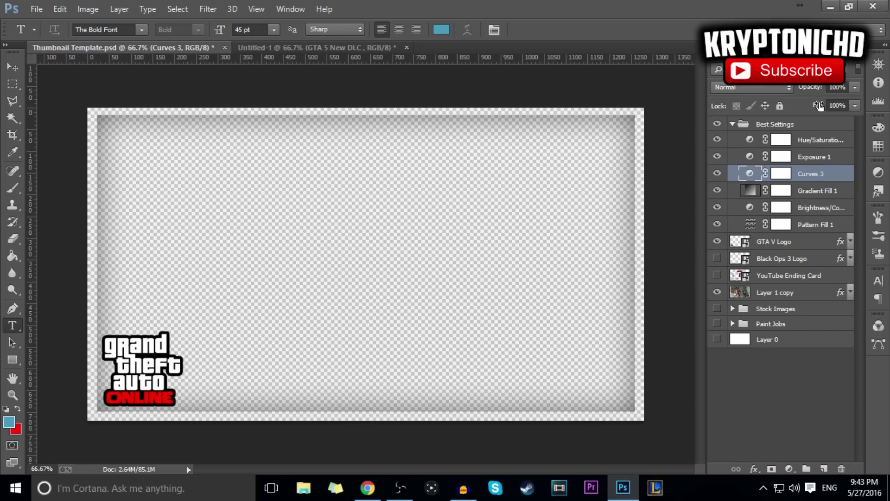
left_click(734, 126)
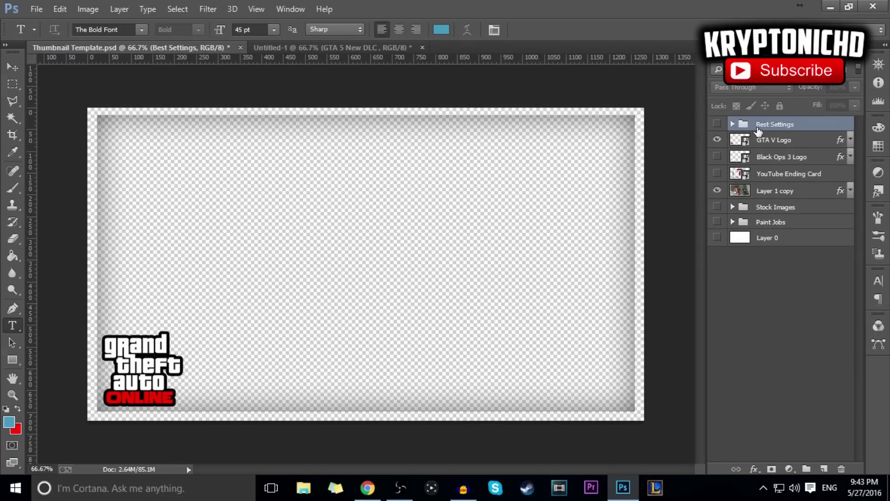
Float the Untitled-1 window, drag the Best Settings group onto it, and turn the group on
left_click_drag(342, 47, 263, 174)
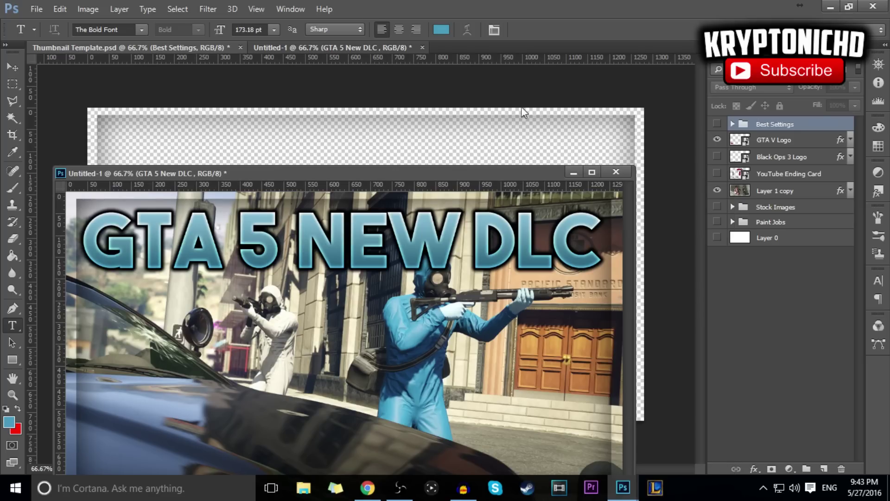
left_click(521, 111)
left_click_drag(786, 123, 500, 44)
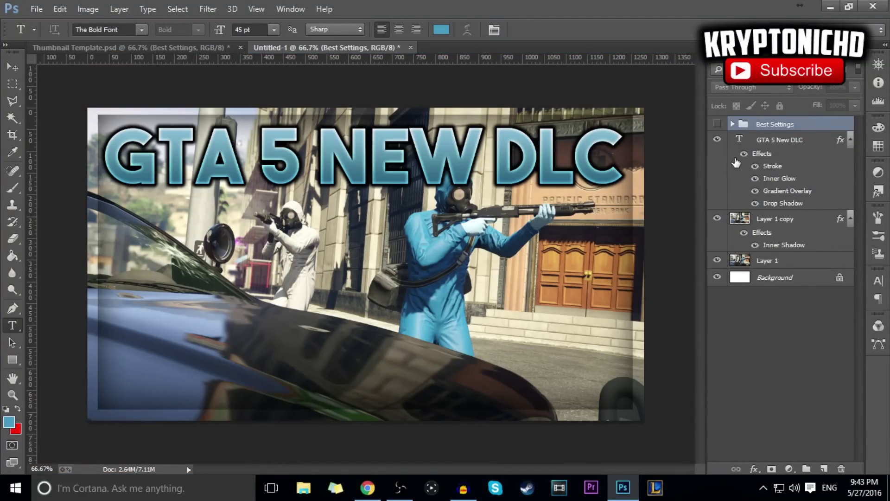
left_click(719, 124)
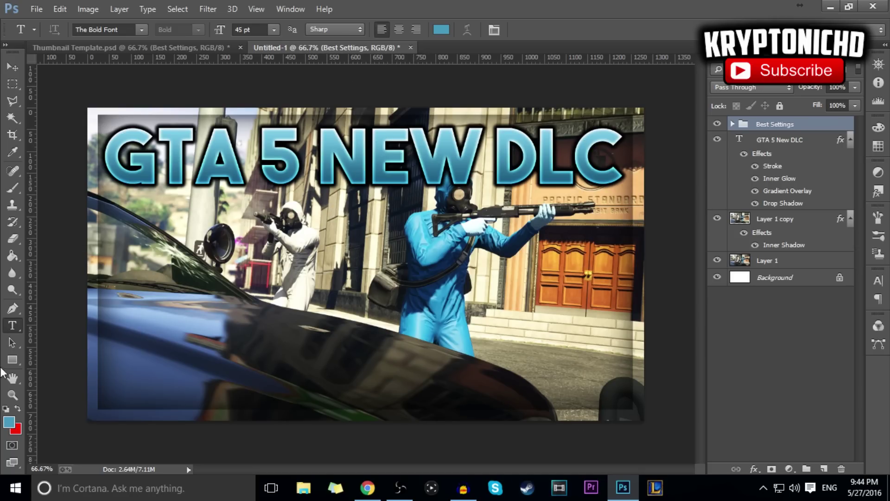
left_click(13, 395)
left_click(408, 193)
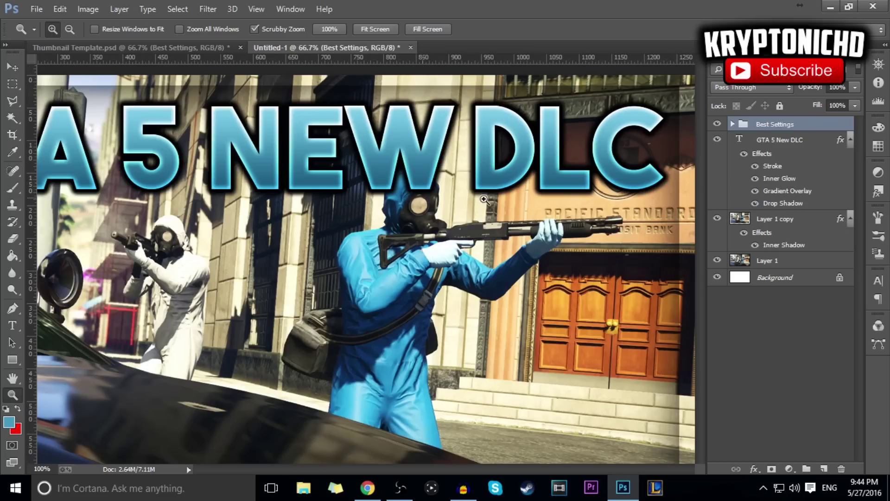
left_click(422, 287)
left_click(421, 287)
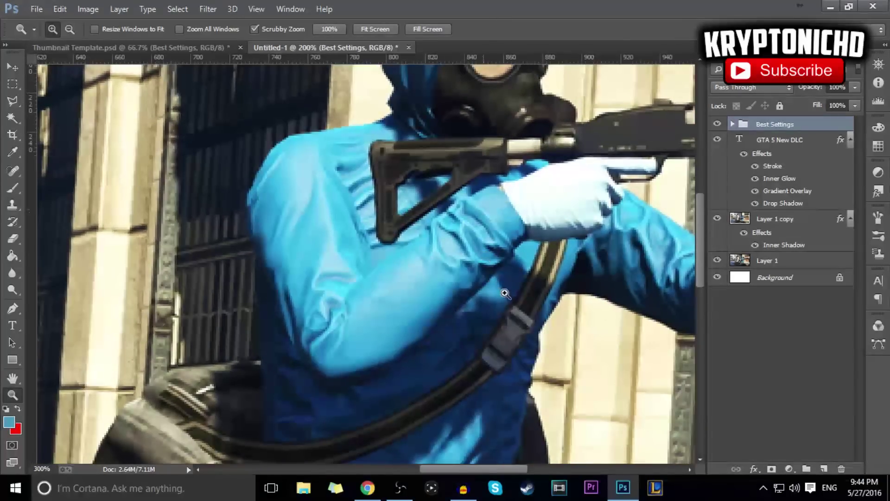
right_click(484, 294)
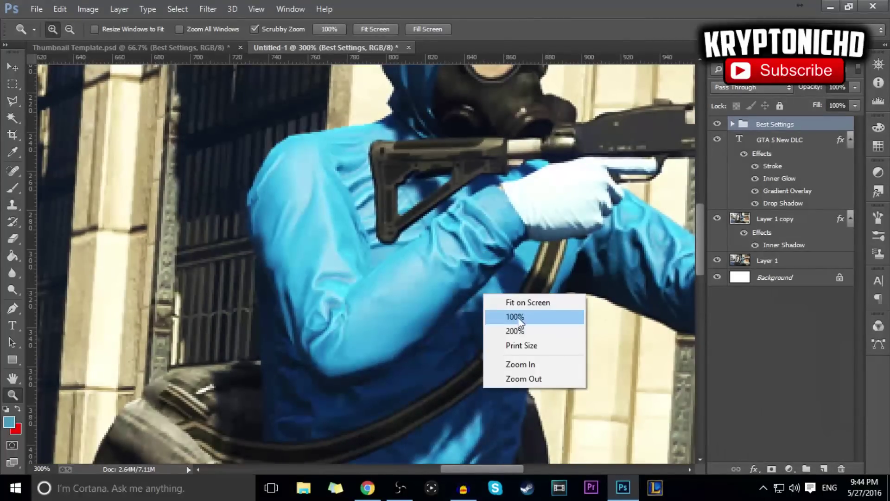
left_click(511, 384)
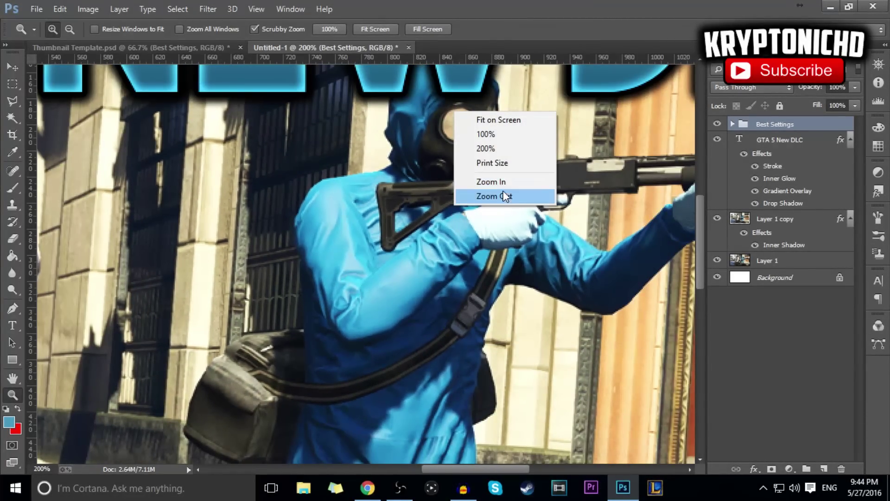
left_click(506, 196)
right_click(492, 168)
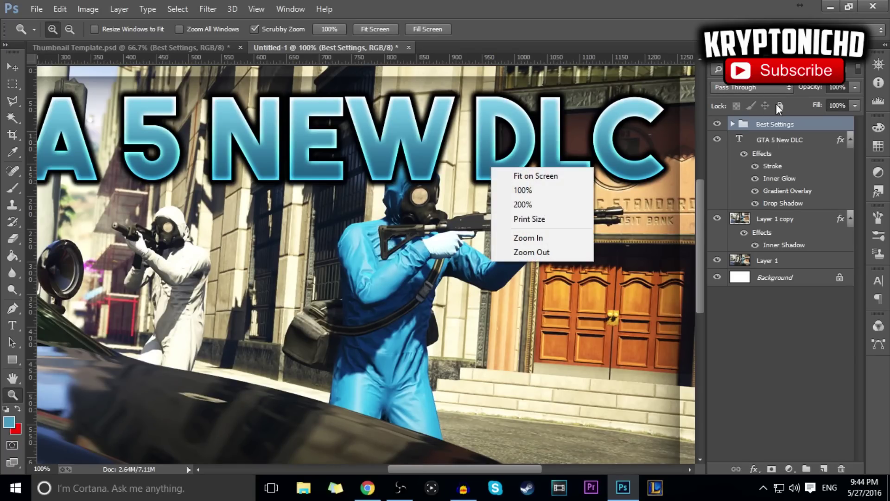
left_click(728, 116)
left_click(719, 122)
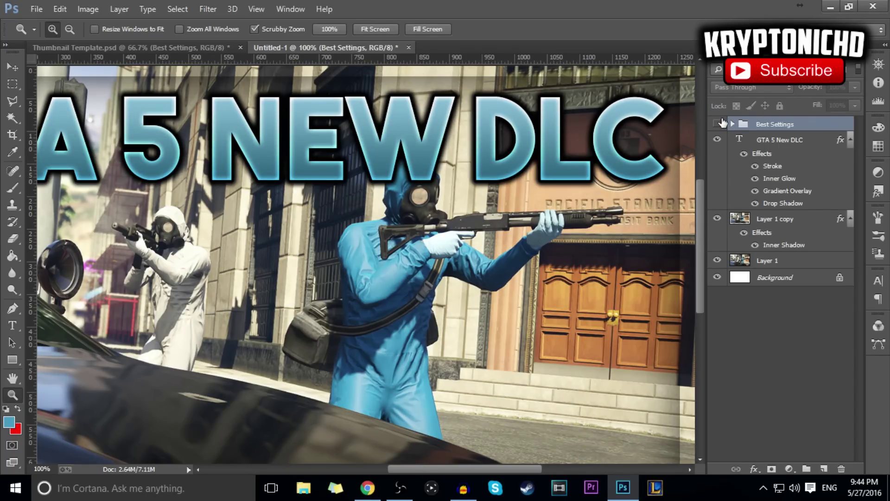
left_click(718, 123)
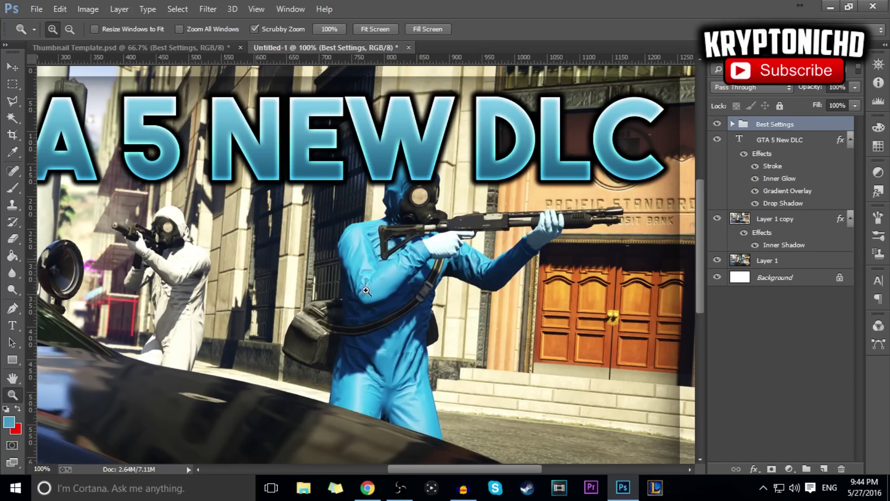
right_click(369, 284)
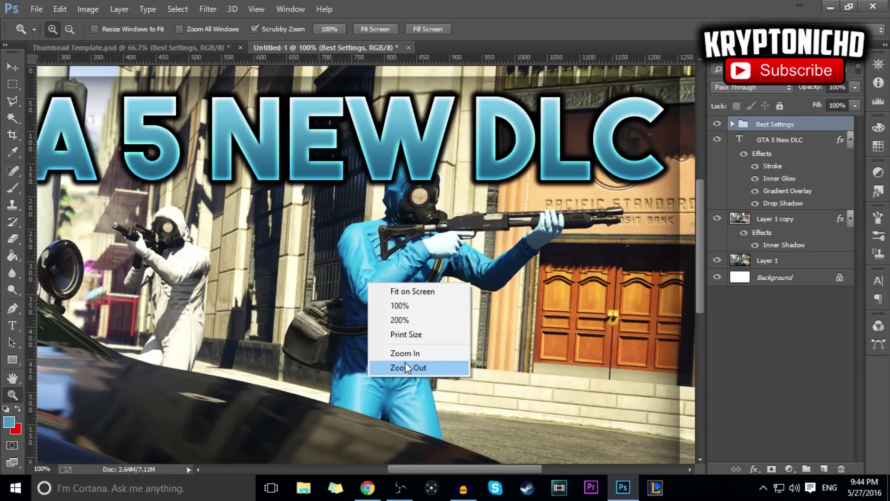
left_click(406, 368)
right_click(418, 122)
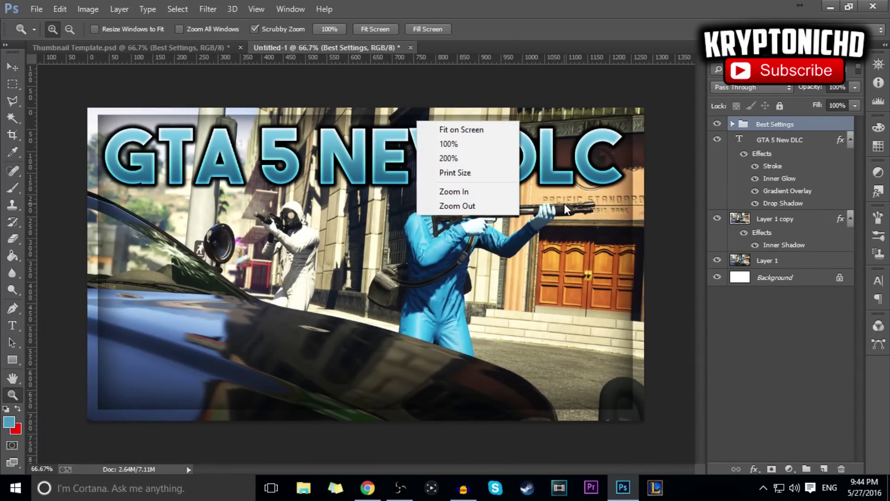
left_click(486, 254)
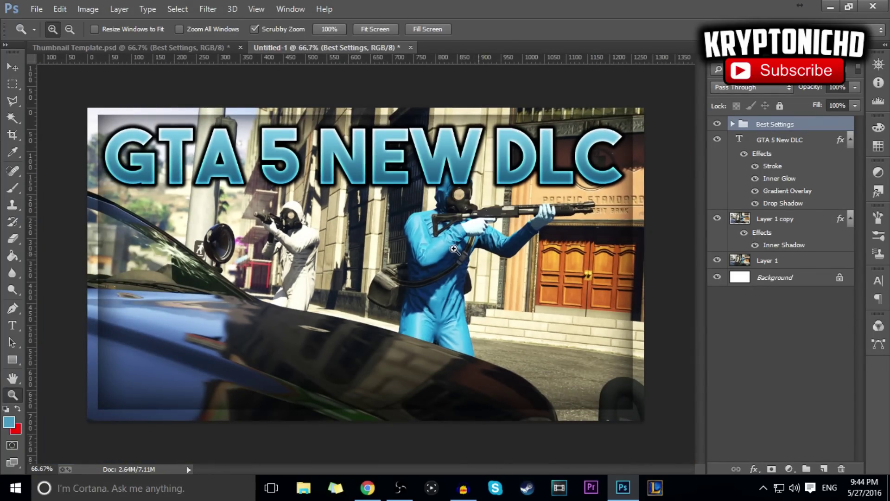
key("t")
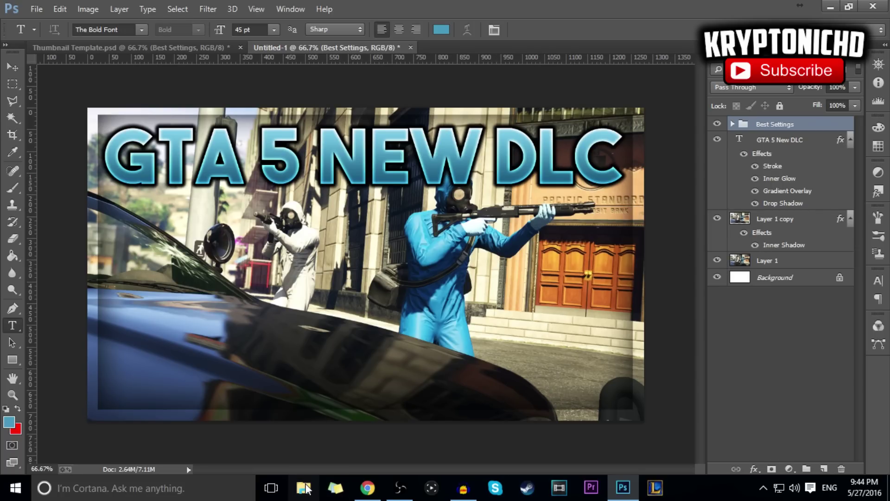
Search the Props For Youtube folder for 'GTA 5' to locate the GTA V Logo image
key("super+e")
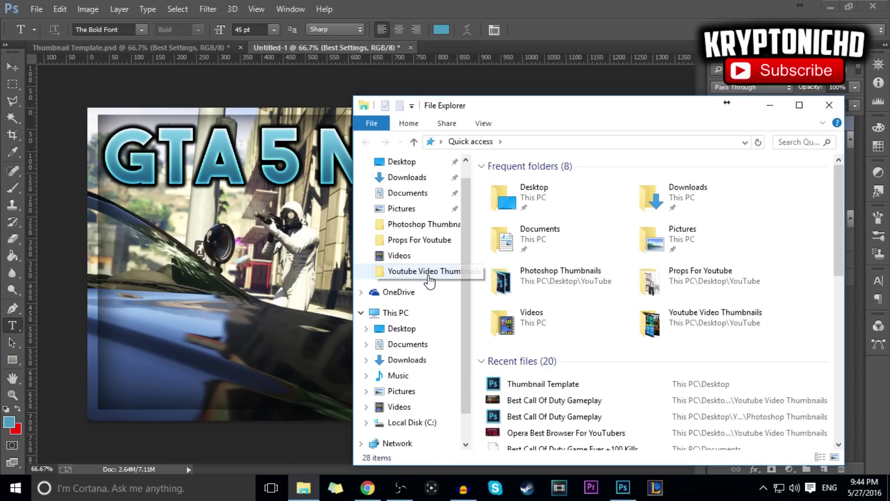
left_click(409, 240)
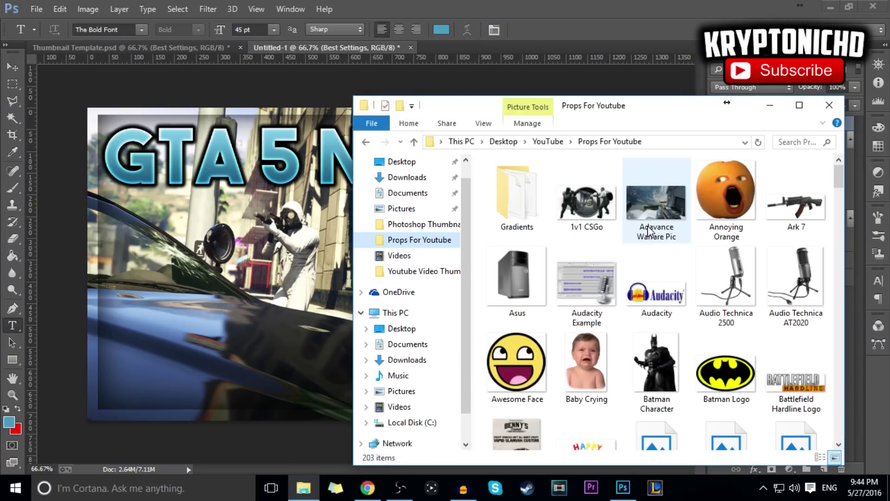
scroll(632, 226, "down", 10)
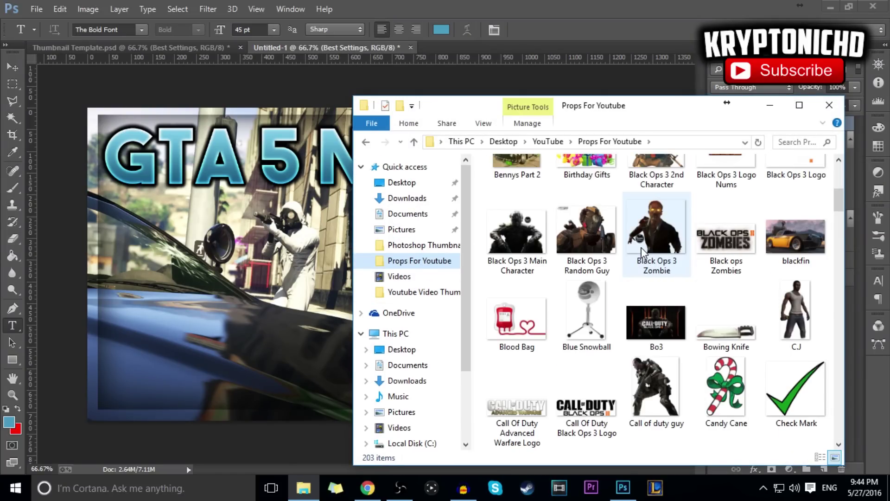
scroll(642, 254, "down", 10)
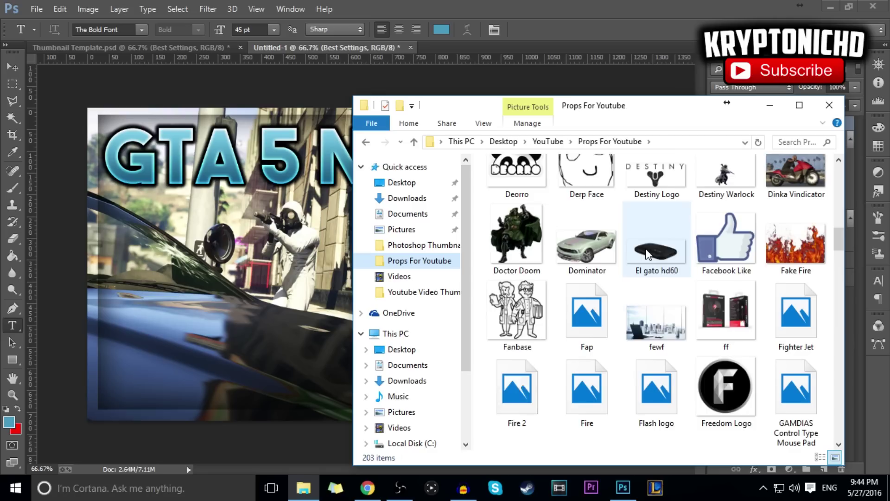
scroll(647, 254, "down", 6)
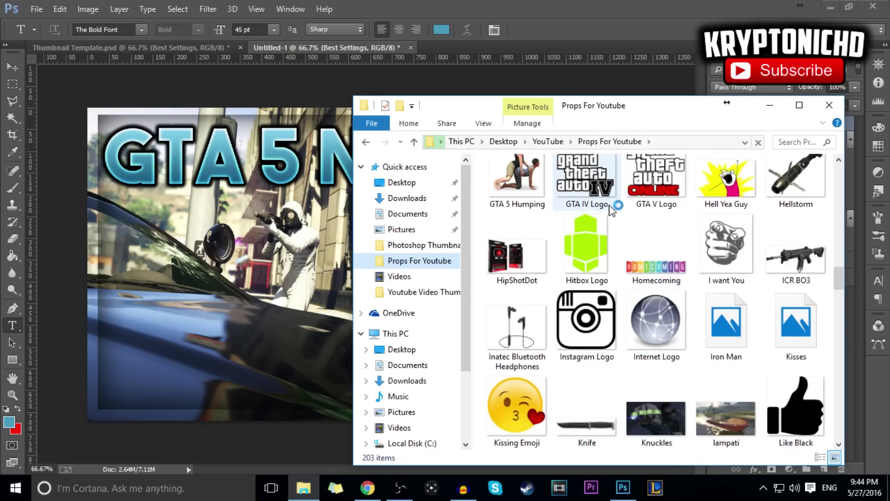
scroll(612, 207, "down", 6)
left_click(784, 141)
type("G")
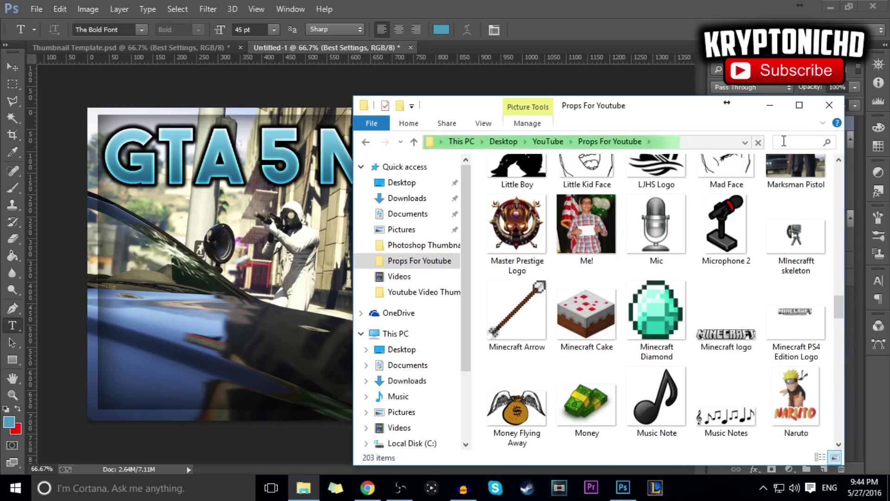
type("TA 5")
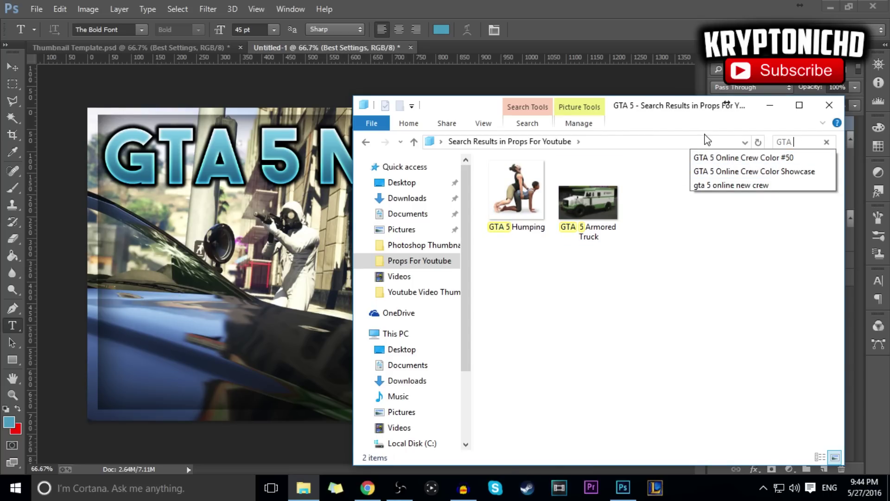
Drag the GTA V Logo into Untitled-1, scale it to about 46%, and move it bottom-left
type("V")
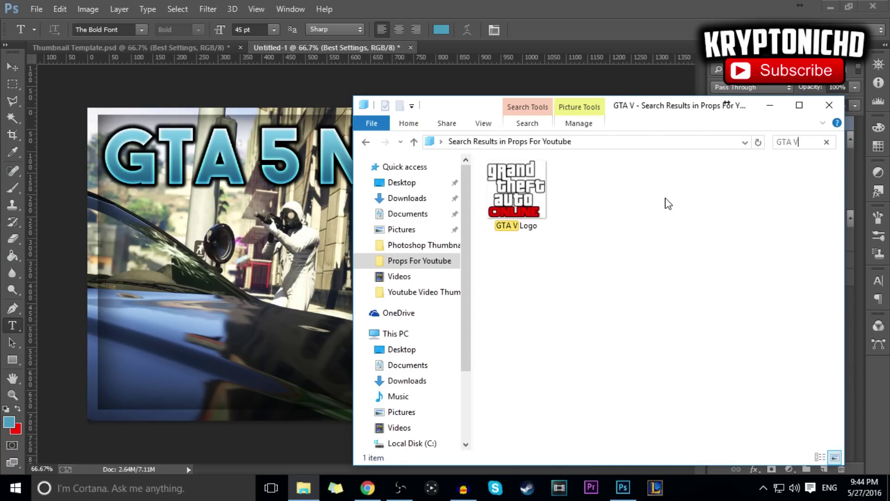
left_click_drag(521, 211, 157, 337)
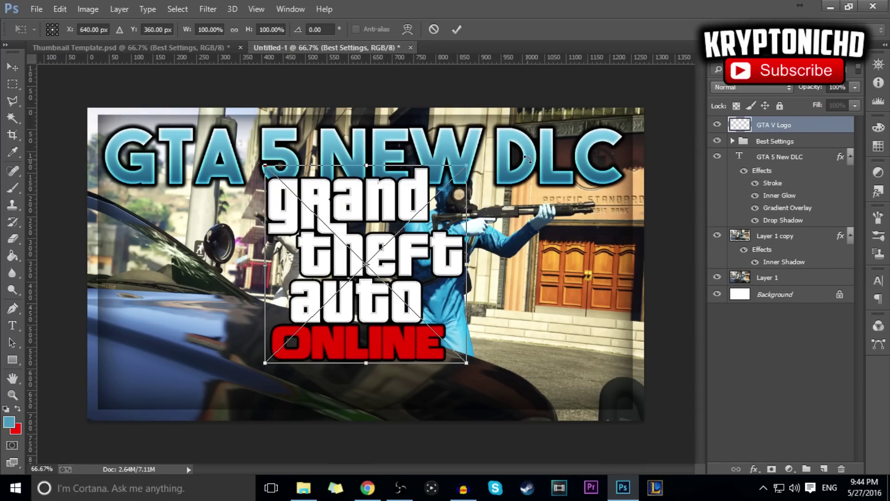
left_click_drag(468, 164, 355, 268)
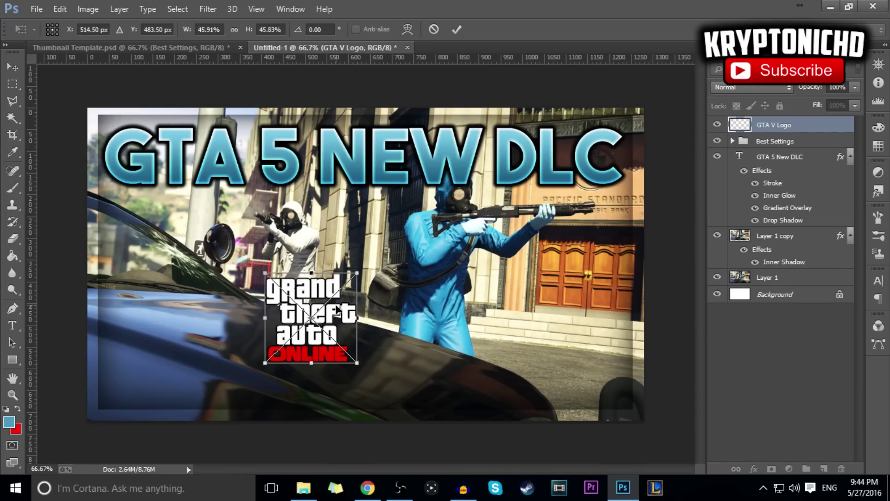
key("Return")
key("v")
left_click_drag(346, 331, 211, 332)
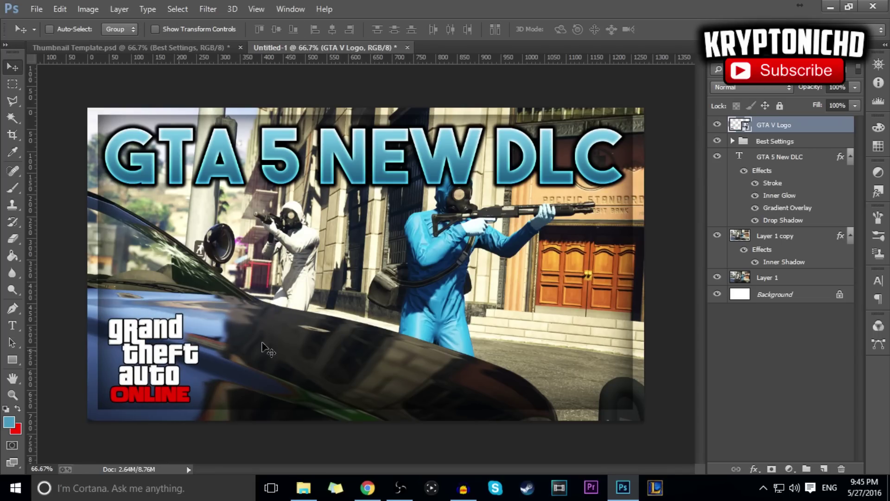
left_click(754, 468)
Apply Stroke, Inner Glow and Drop Shadow to the GTA V Logo layer, with Gradient Overlay off
left_click(727, 367)
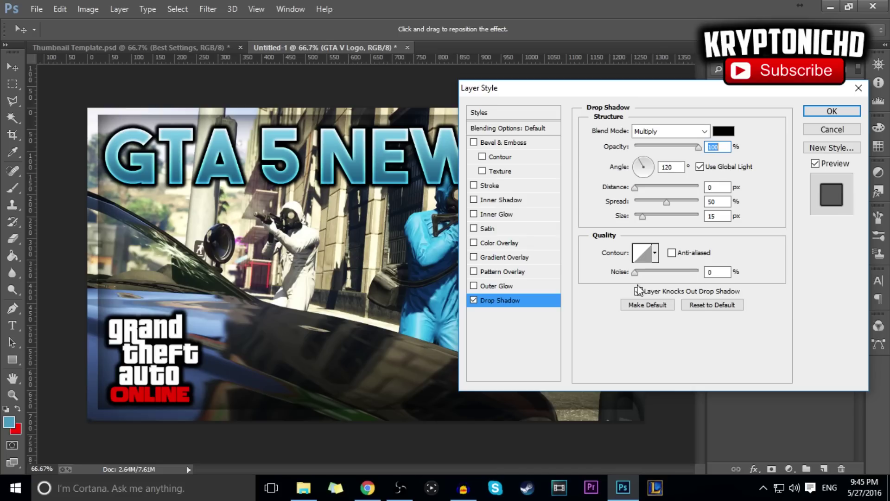
left_click(506, 257)
left_click(524, 216)
left_click(523, 187)
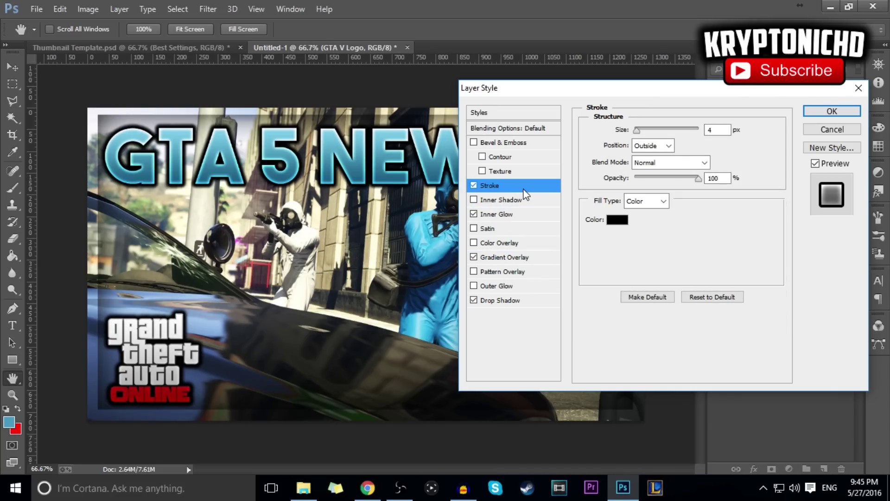
left_click(490, 259)
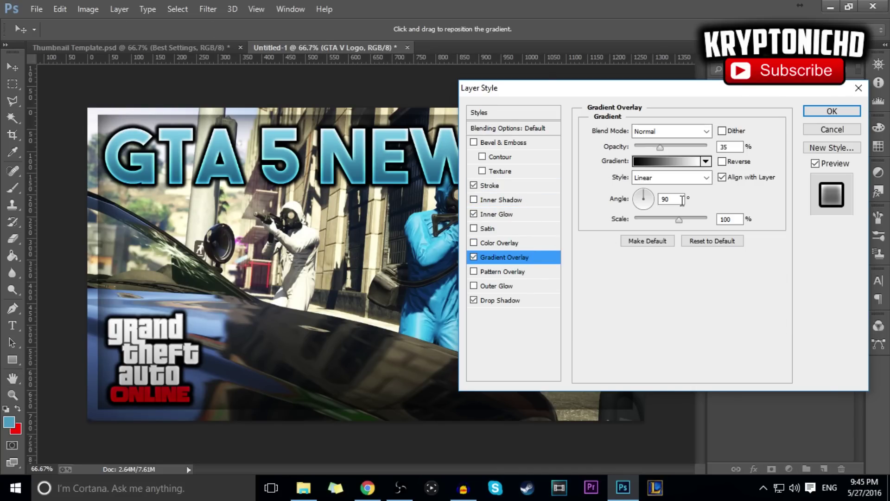
left_click(473, 258)
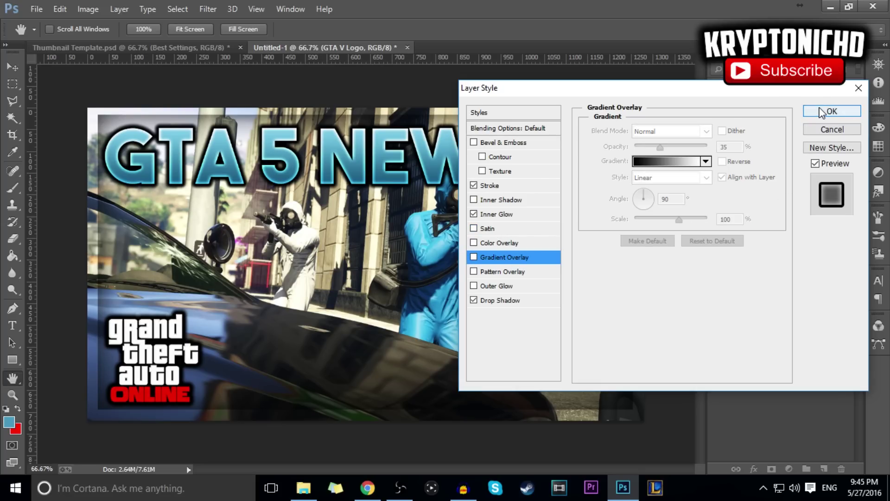
left_click(822, 112)
key("t")
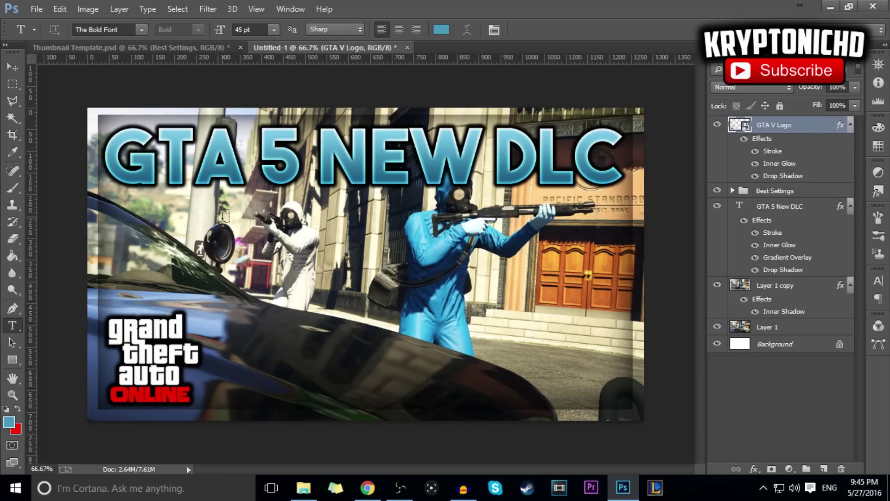
Type COMING MAY WEATHER on the canvas and colour it white (ffffff)
left_click(151, 227)
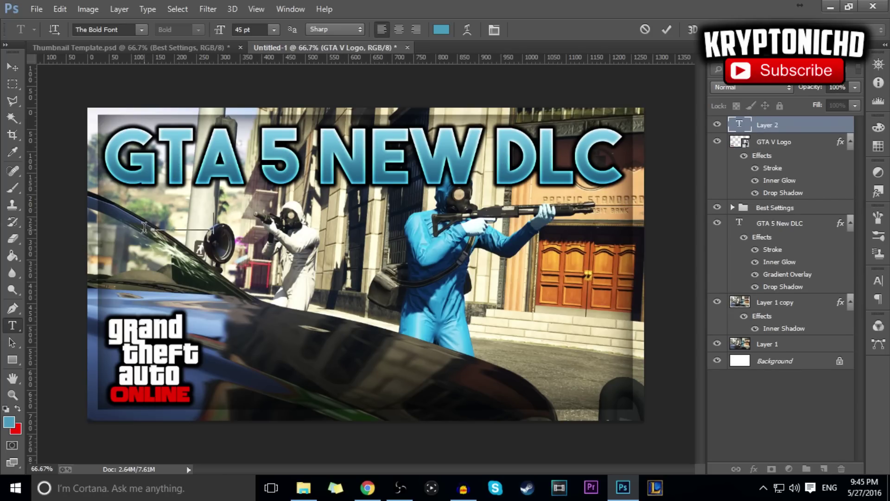
type("COMING MAY WEATHER")
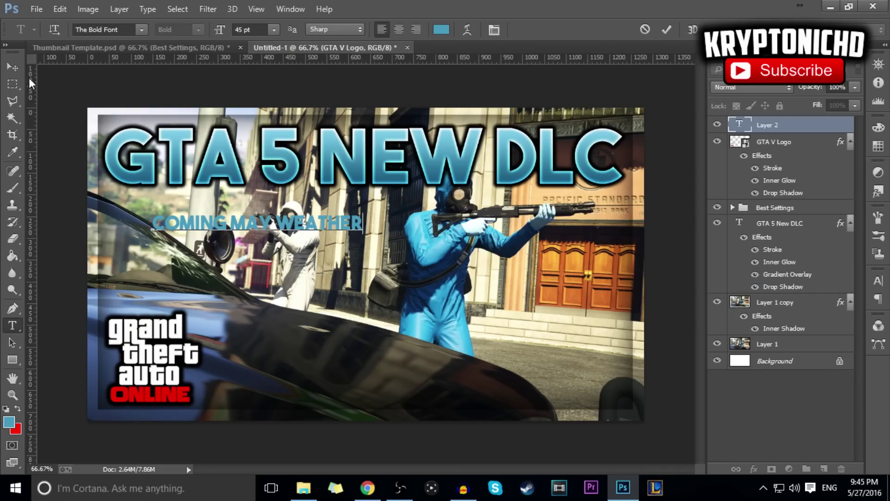
left_click_drag(364, 224, 152, 224)
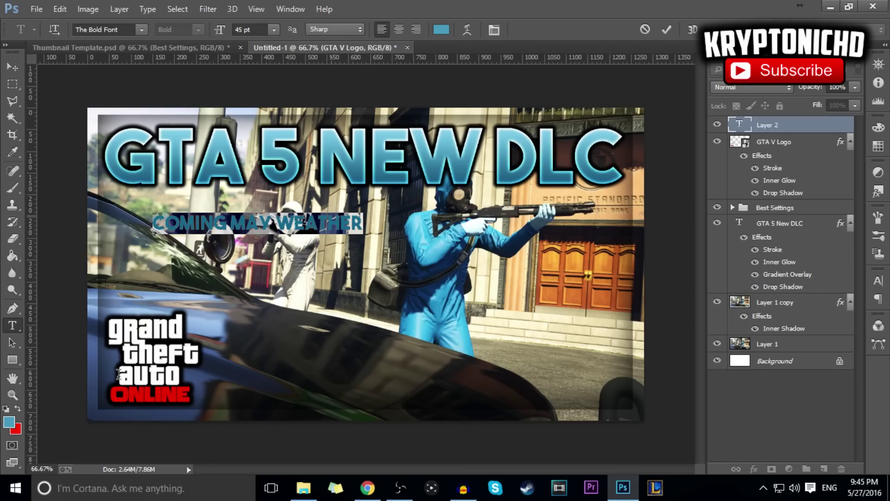
left_click(9, 423)
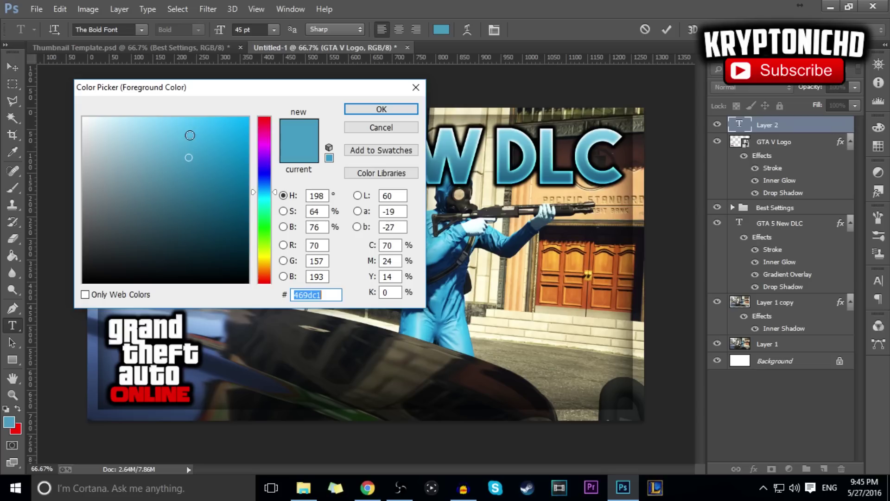
type("ffffff")
left_click(378, 109)
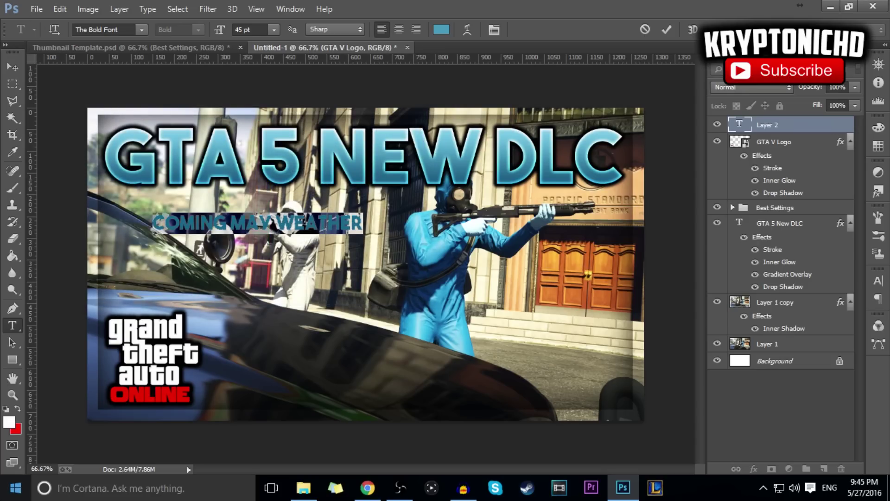
Enlarge the subtitle to about 195% and position it just under the title
left_click(6, 61)
left_click_drag(251, 299, 201, 271)
key("ctrl+t")
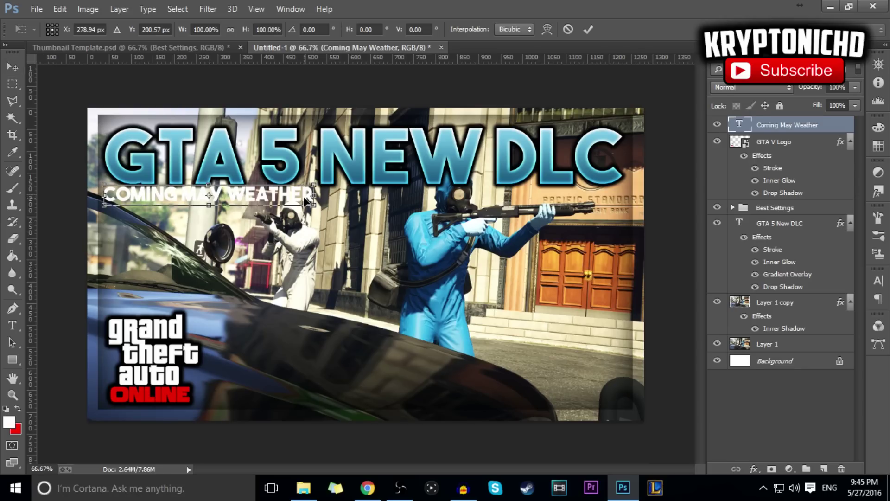
left_click_drag(316, 209, 511, 260)
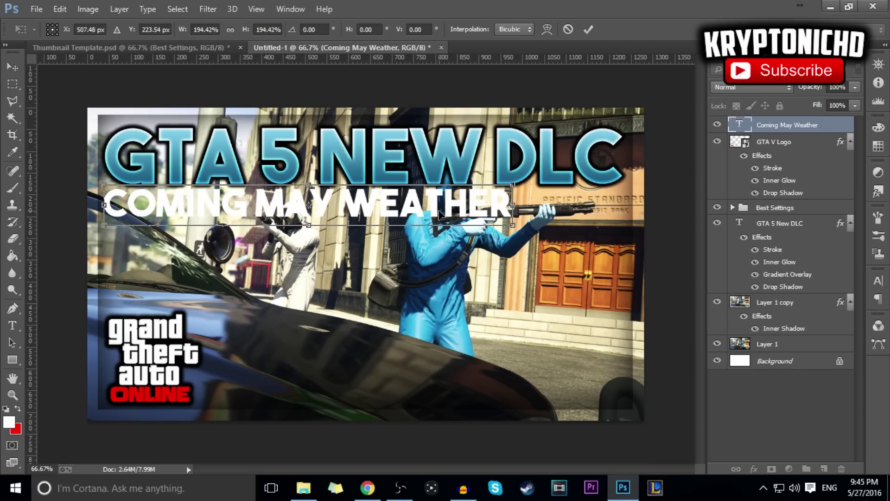
key("Return")
left_click_drag(330, 219, 341, 223)
Add Stroke, Inner Glow, Gradient Overlay and Drop Shadow to the subtitle, then scale it to about 88%
left_click(754, 468)
key("Escape")
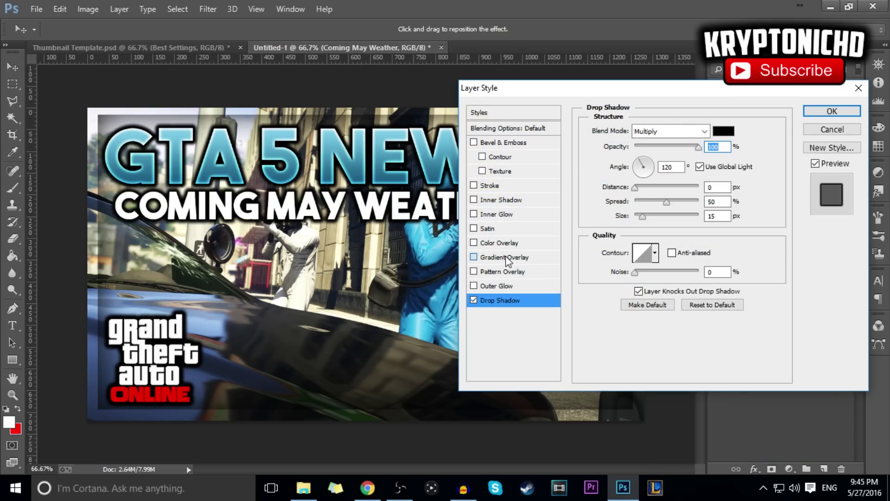
left_click(506, 257)
left_click(474, 214)
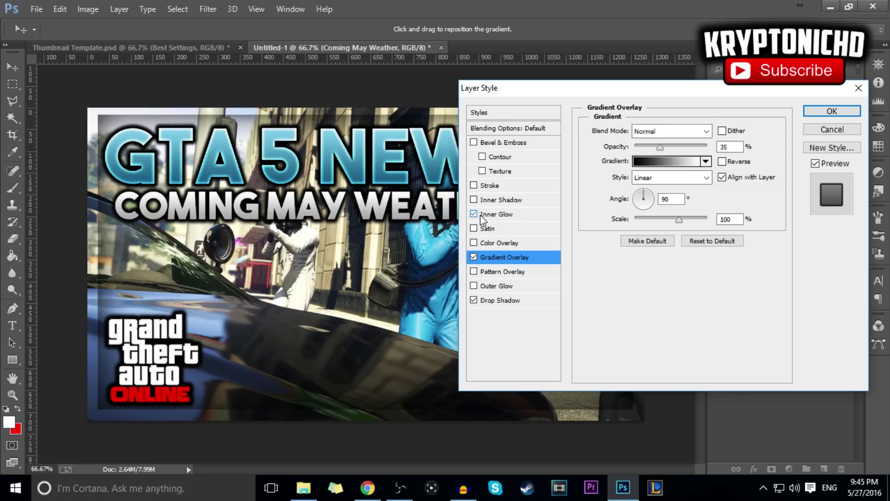
left_click(490, 186)
left_click(832, 111)
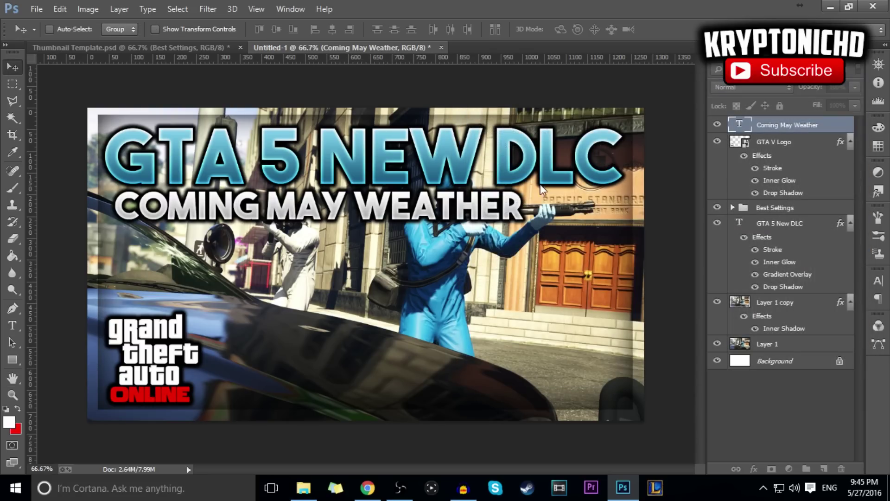
key("ctrl+t")
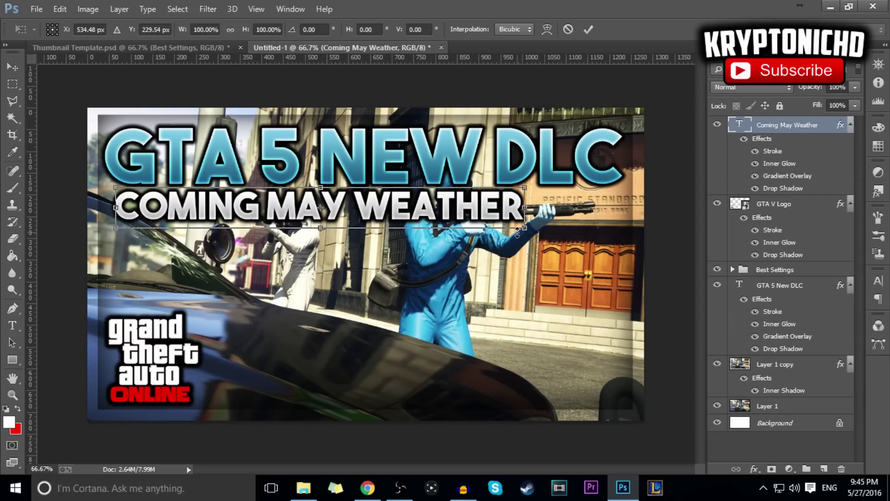
left_click_drag(527, 228, 477, 222)
Commit the subtitle resize and shrink the GTA 5 New DLC title slightly
key("Return")
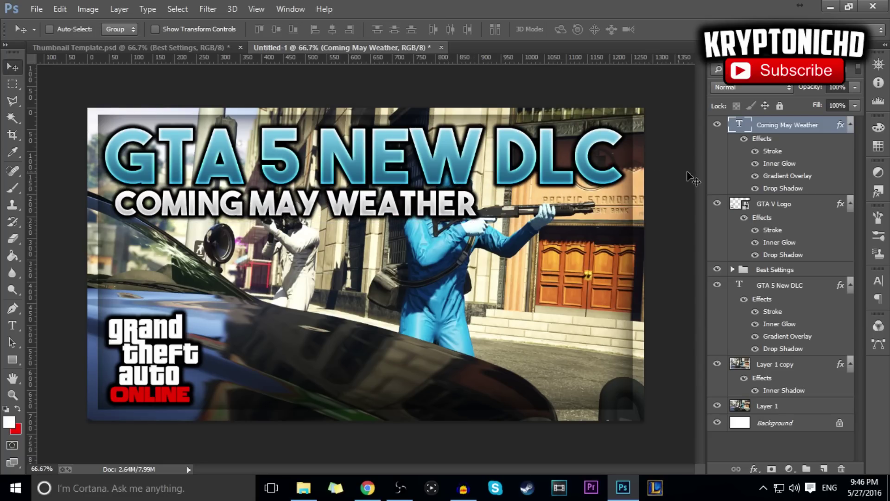
left_click(816, 288)
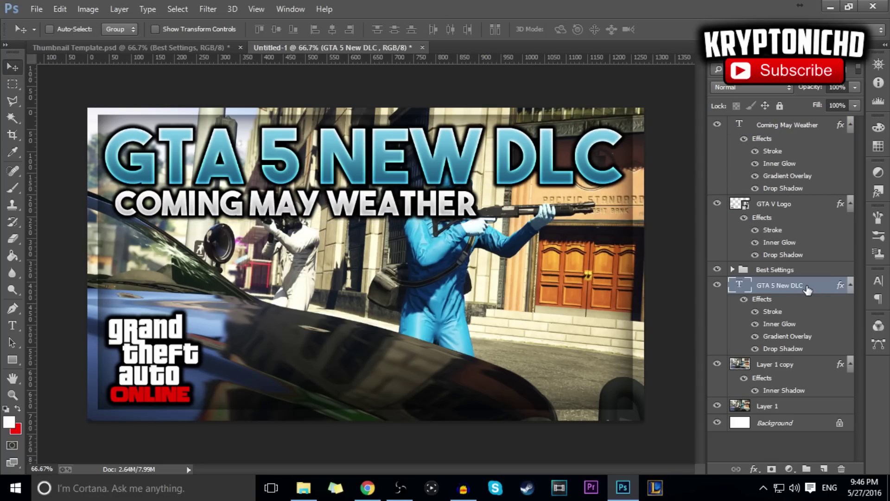
key("ctrl+t")
left_click_drag(635, 200, 614, 190)
left_click_drag(556, 175, 552, 183)
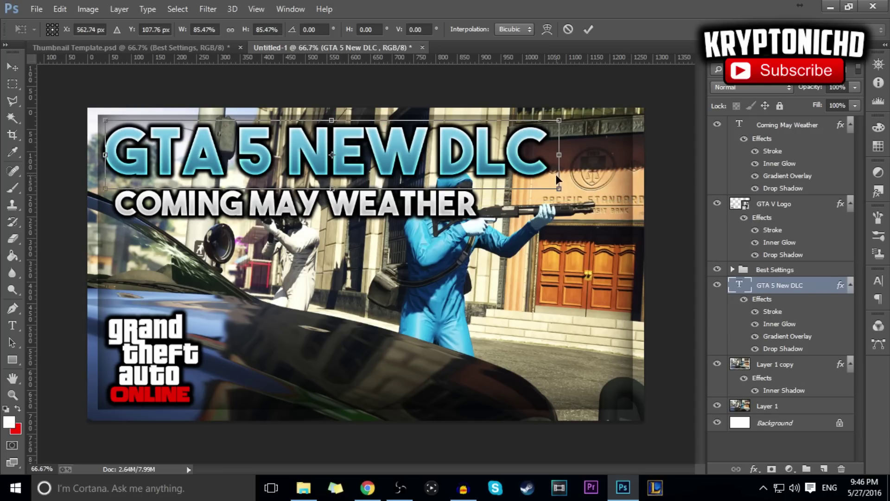
key("Return")
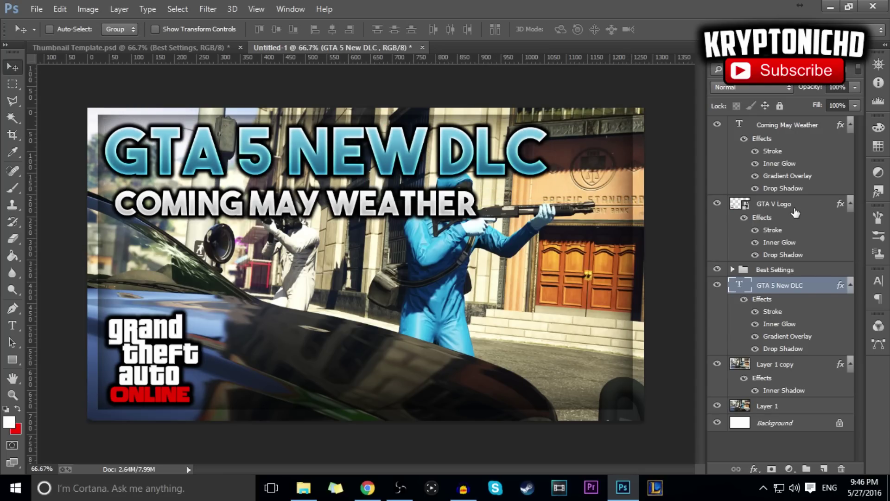
Move the Coming May Weather subtitle up about 22 px
left_click(785, 126)
left_click_drag(353, 221, 355, 230)
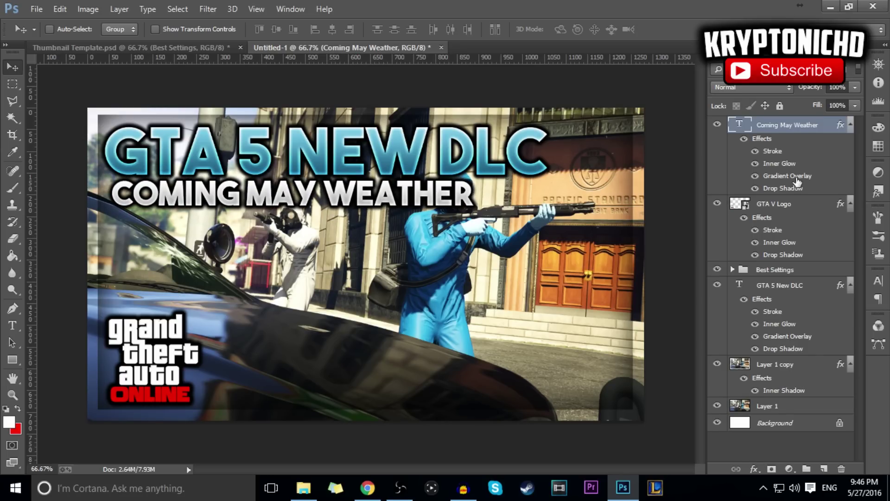
left_click(775, 205, "ctrl")
key("ctrl+t")
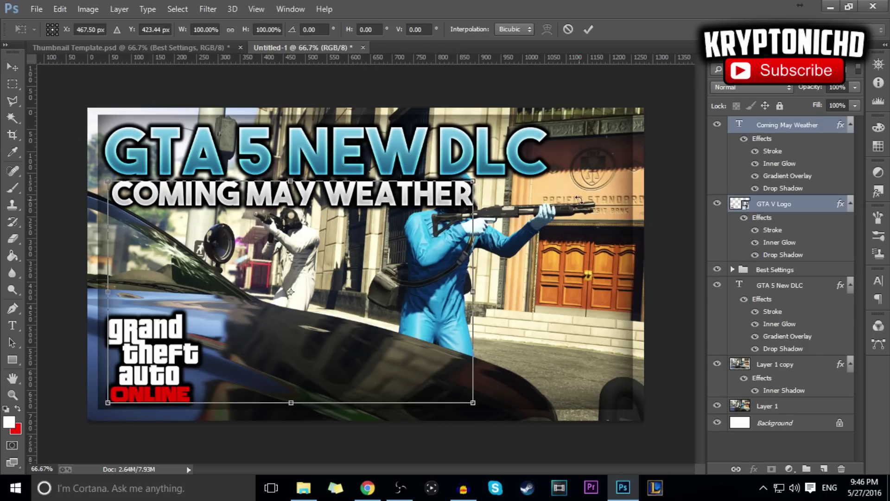
key("Return")
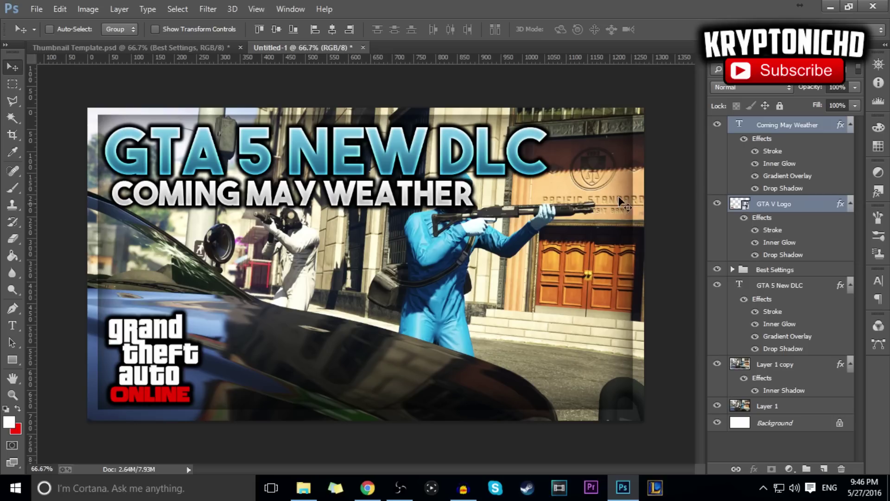
left_click(788, 208, "ctrl")
Scale the title and subtitle together to about 119% across the thumbnail's top
left_click(776, 286, "ctrl")
key("ctrl+t")
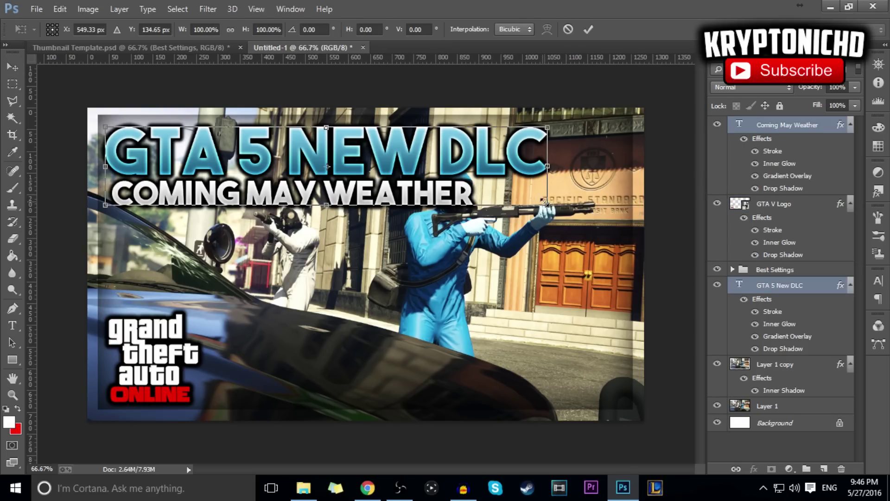
left_click_drag(548, 204, 639, 224)
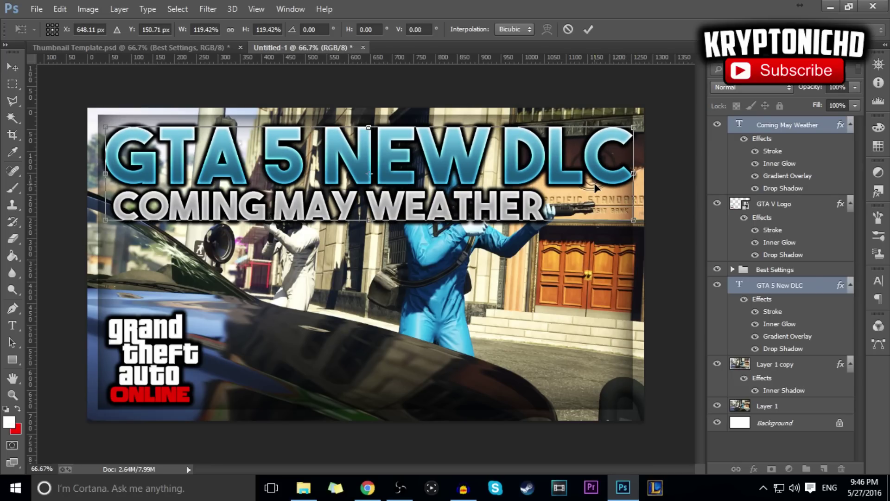
key("Return")
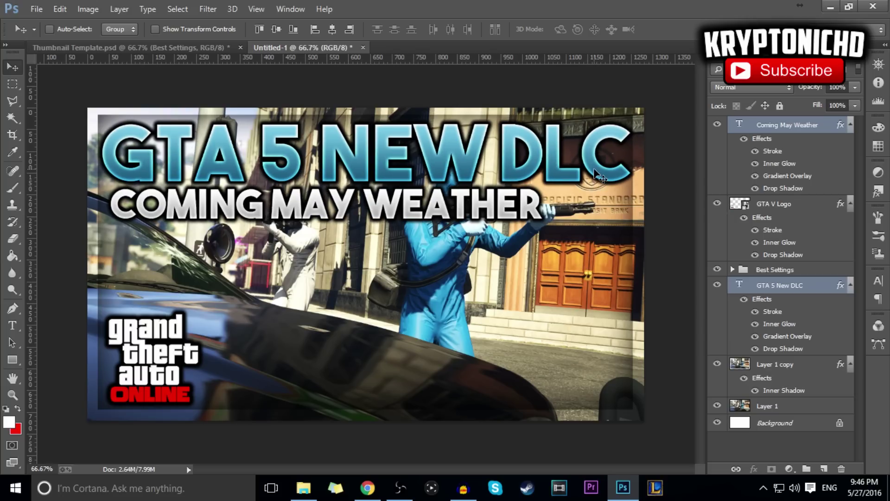
Append '?' so the subtitle reads COMING MAY WEATHER?, then go to Thumbnail Template.psd
key("t")
left_click(549, 206)
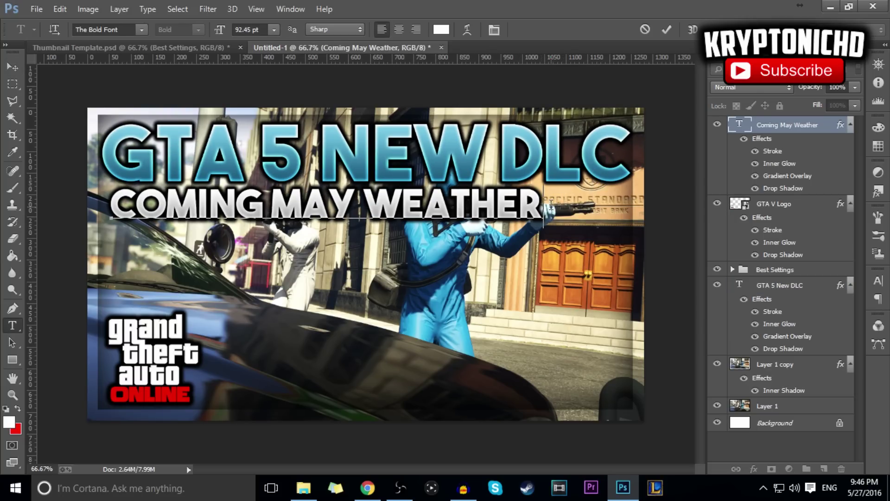
type("?")
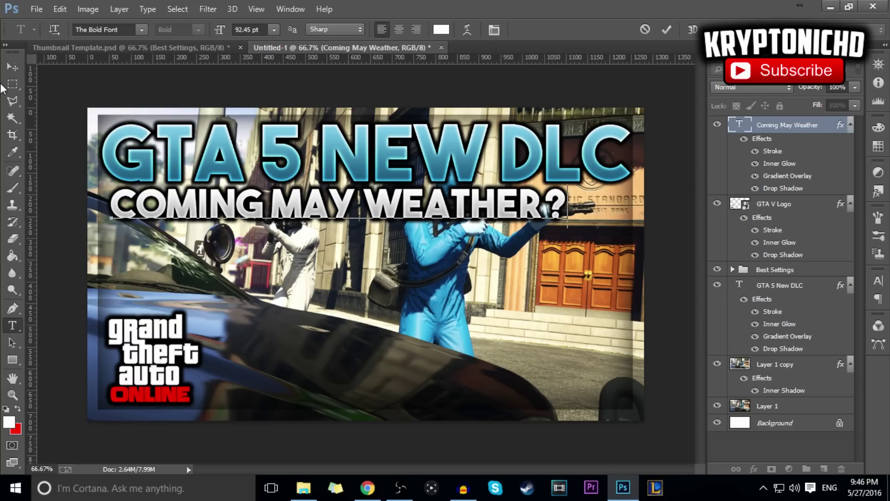
left_click(15, 62)
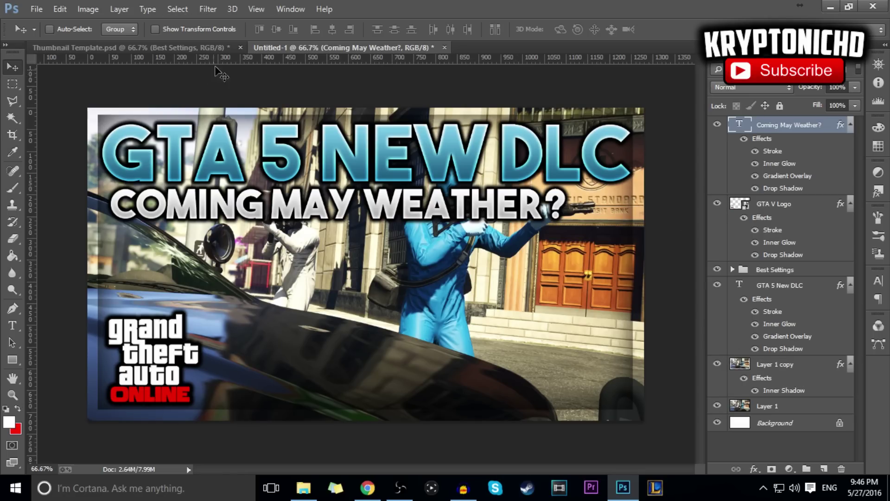
left_click(224, 51)
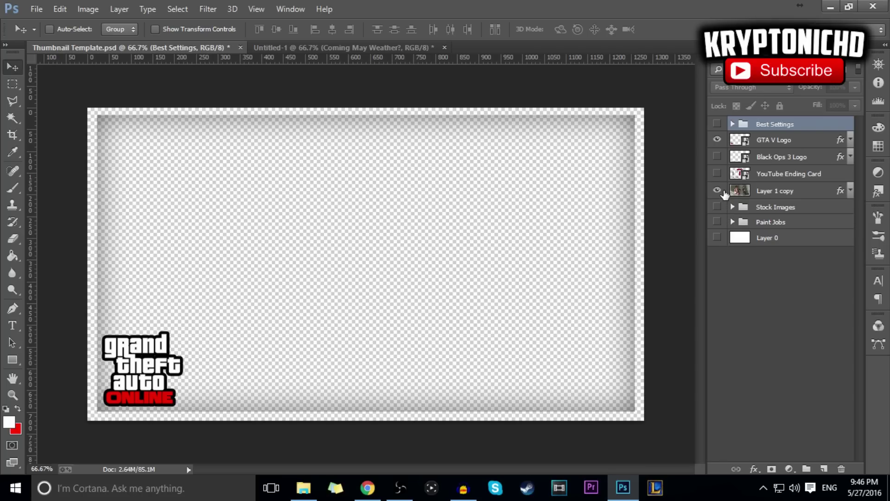
Toggle visibility of the template's vignette, YouTube Ending Card, Black Ops 3 Logo and GTA V Logo layers
left_click(718, 191)
left_click(718, 190)
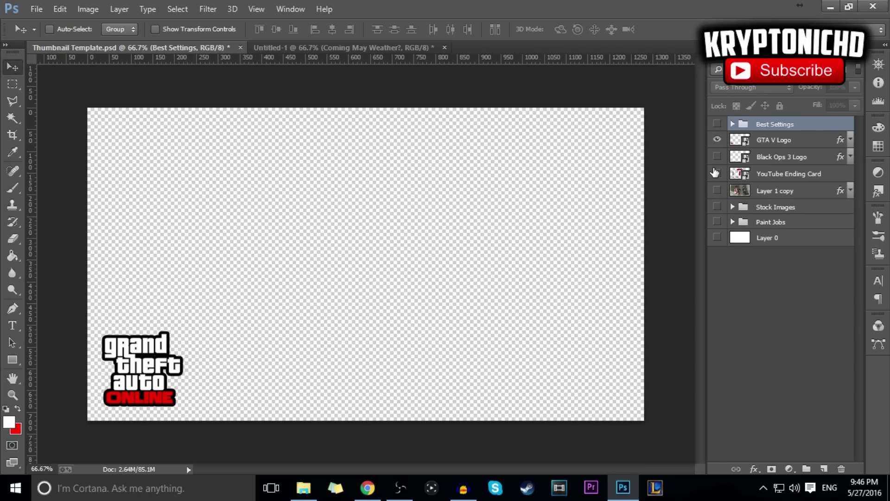
left_click(718, 174)
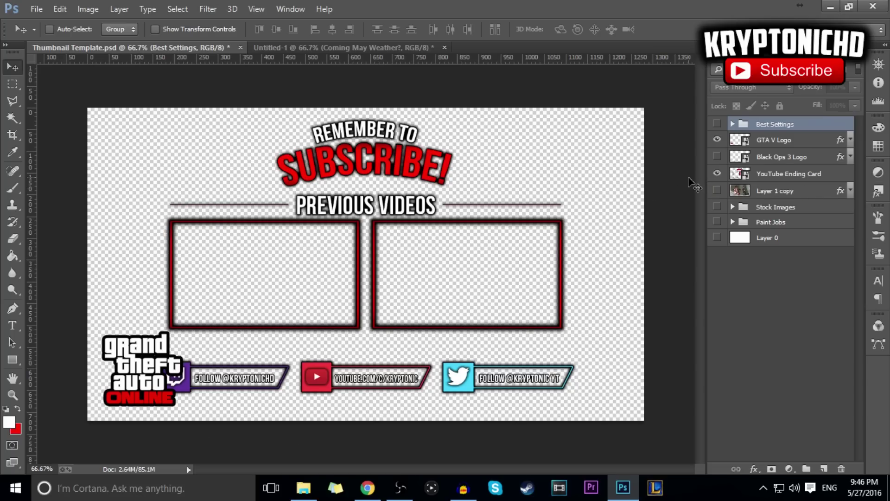
left_click(718, 173)
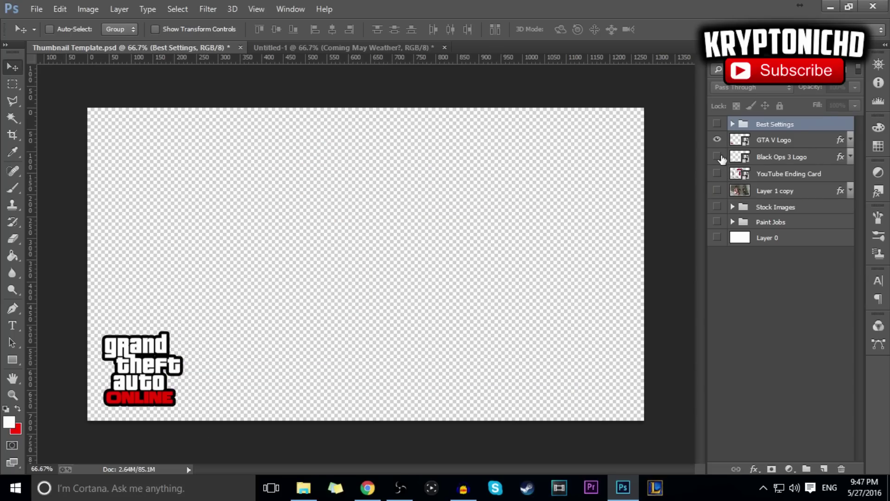
left_click(718, 157)
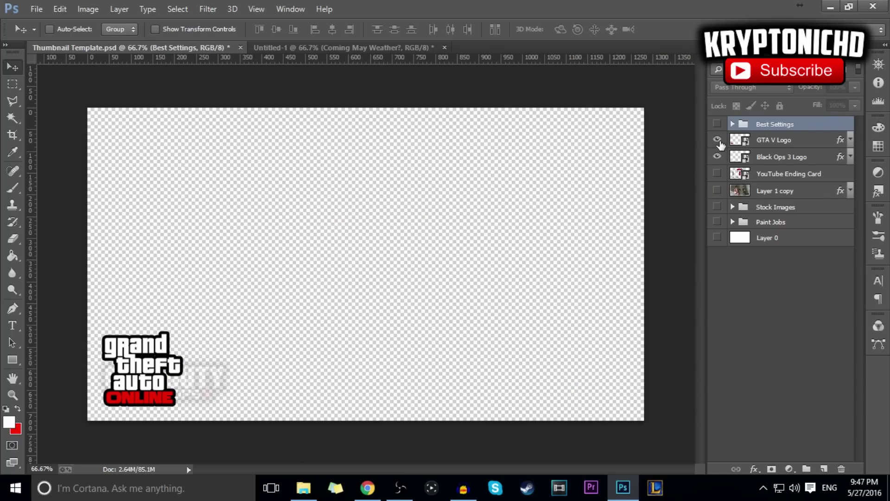
left_click(718, 140)
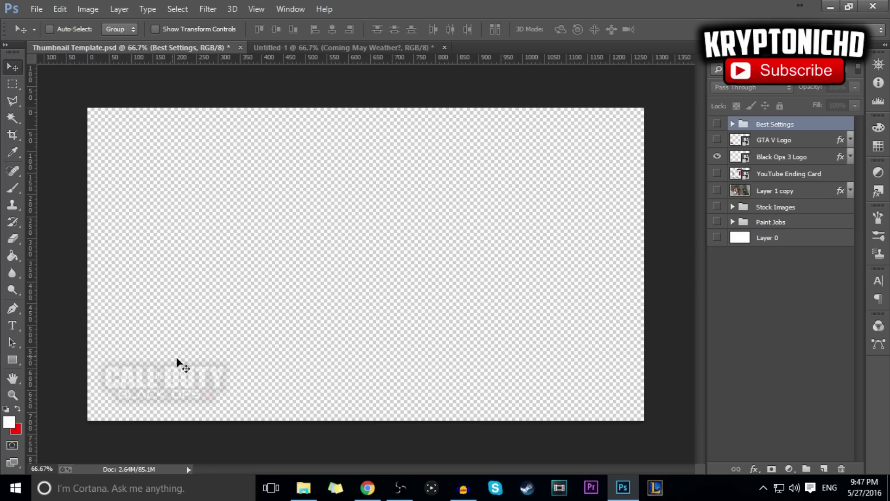
Set Black Ops 3 Logo opacity to 100, expand Best Settings, and return to Untitled-1
left_click(812, 157)
left_click(830, 88)
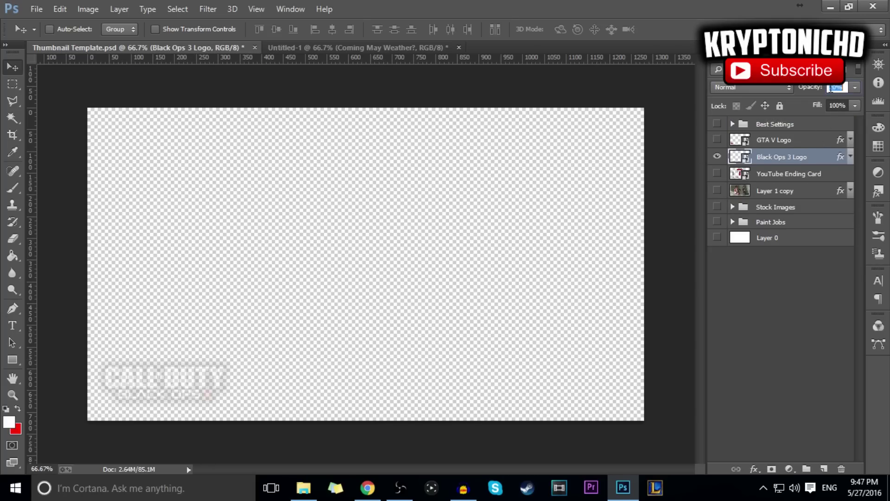
type("100")
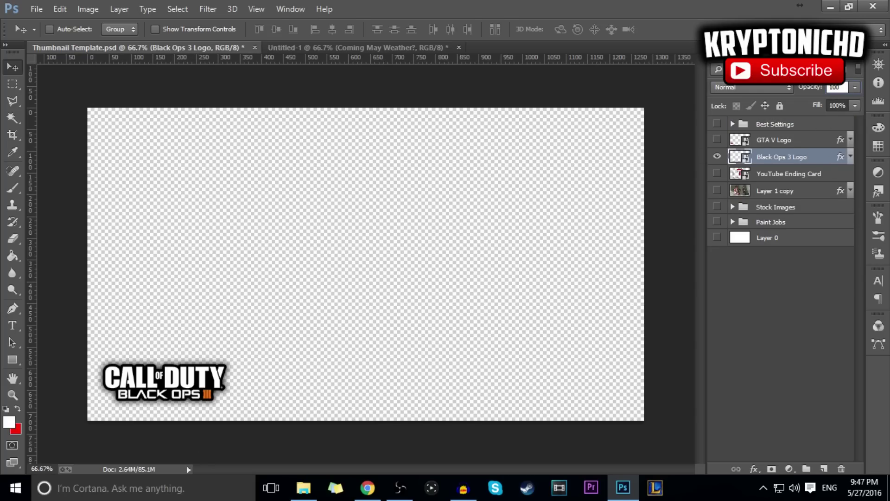
left_click(718, 159)
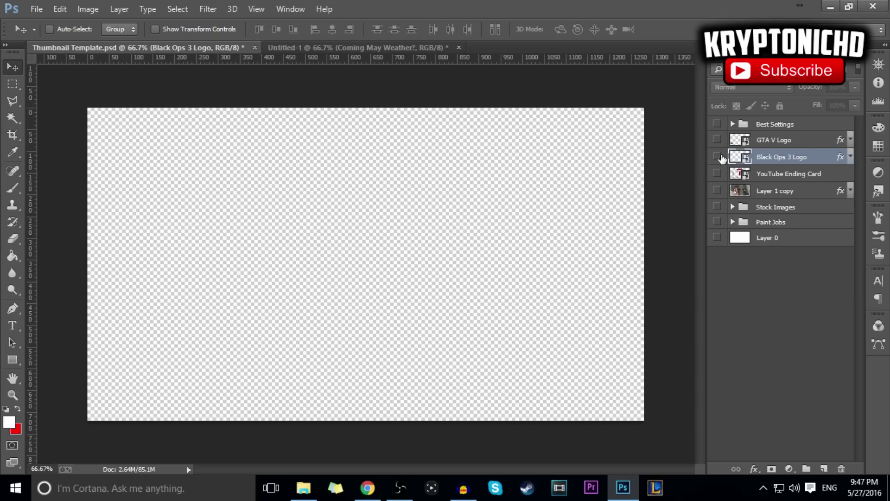
left_click(744, 125)
left_click(733, 123)
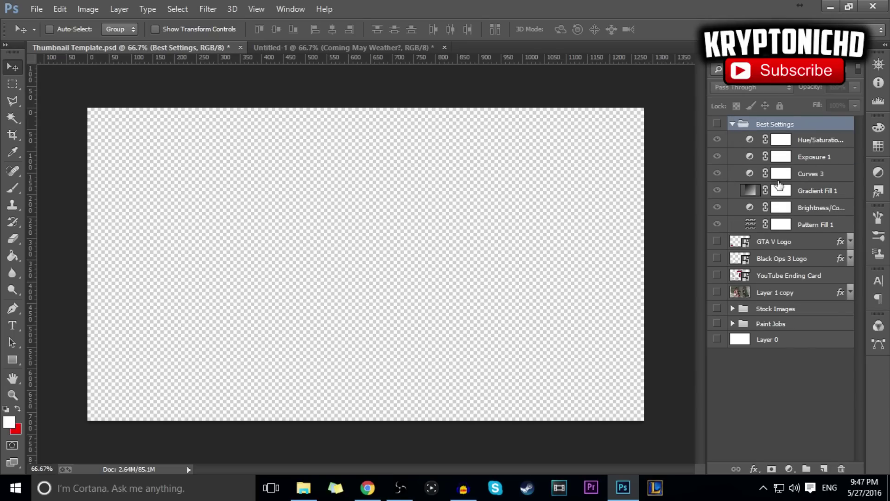
left_click(395, 50)
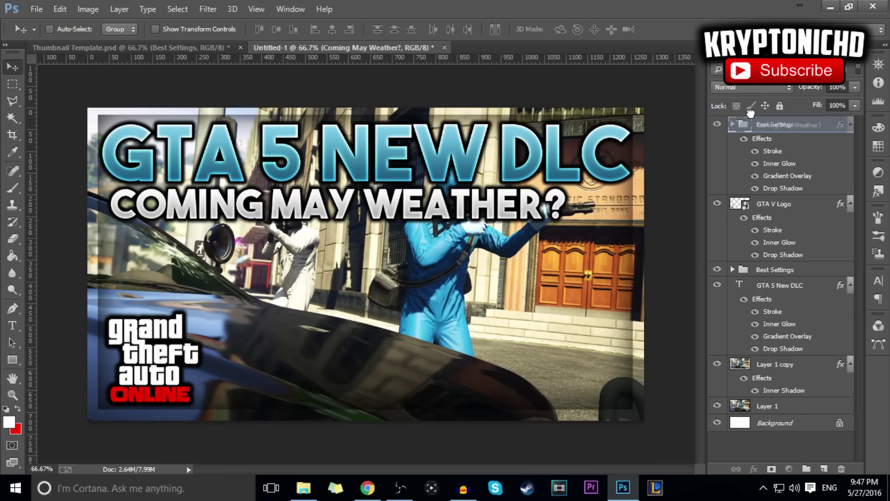
Drag the Best Settings group to the top of the layer stack and toggle it to compare
left_click_drag(740, 124, 764, 137)
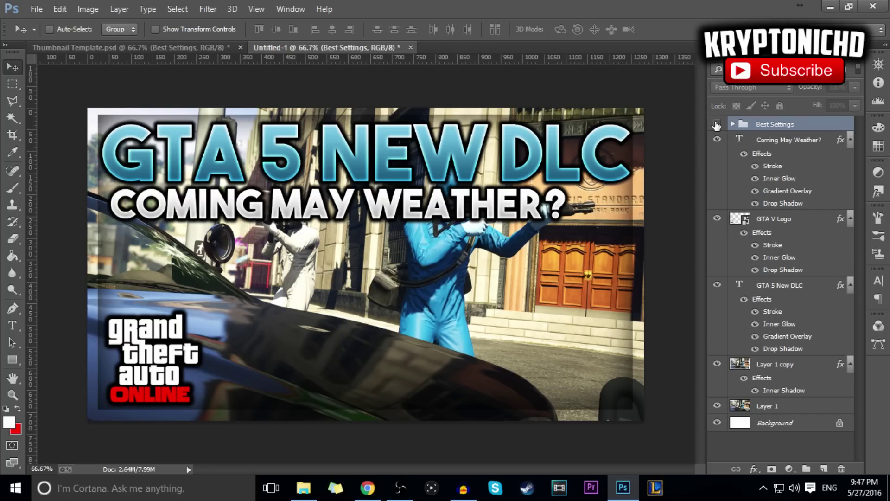
left_click(717, 125)
left_click(716, 124)
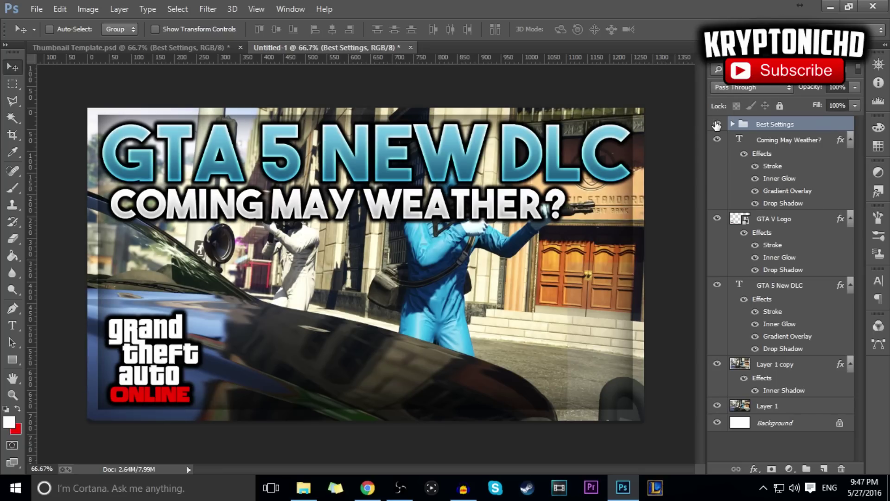
left_click(716, 124)
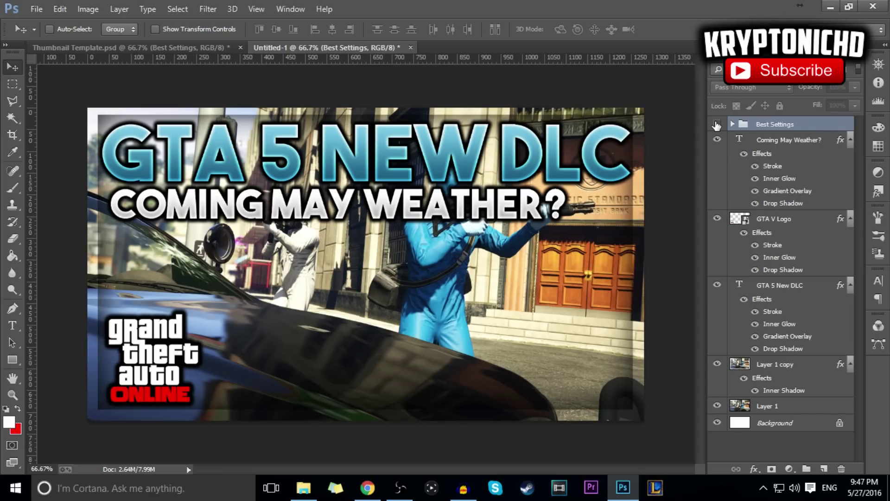
left_click(717, 124)
Copy the Google Images garage screenshot of a man among parked cars, then return to Photoshop
left_click(369, 488)
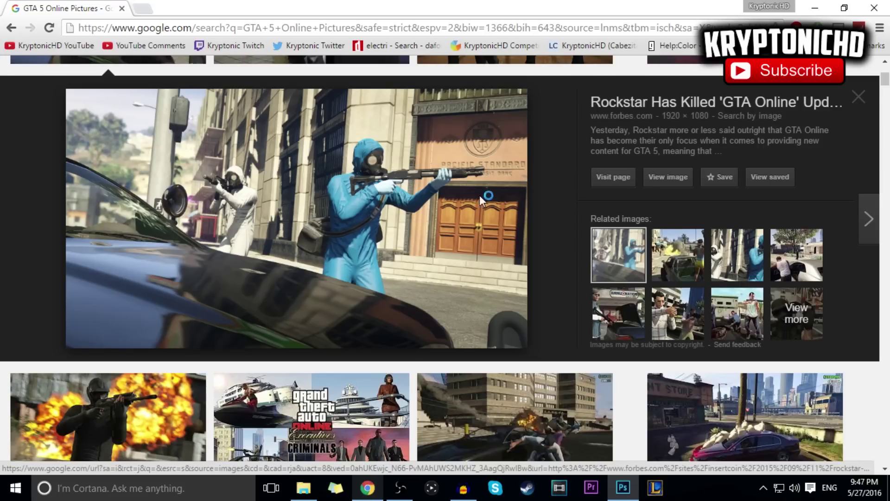
scroll(486, 177, "down", 5)
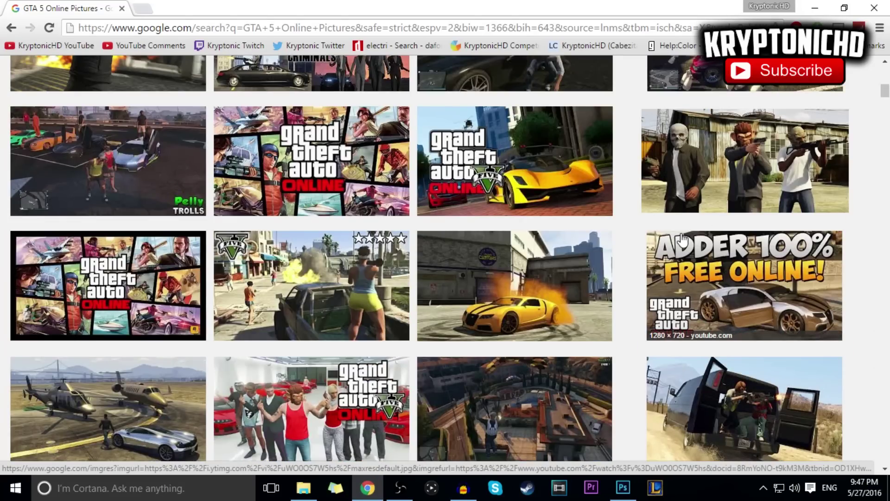
scroll(673, 237, "down", 2)
scroll(649, 246, "down", 2)
scroll(645, 251, "down", 3)
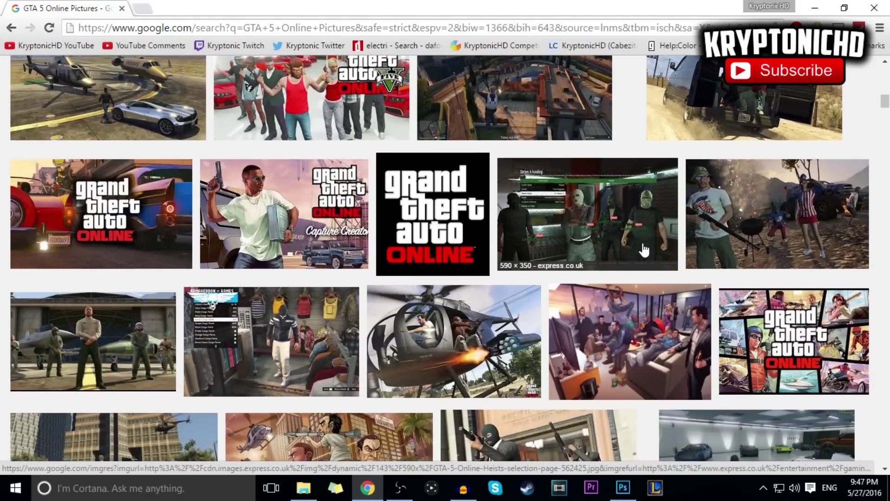
scroll(239, 278, "down", 1)
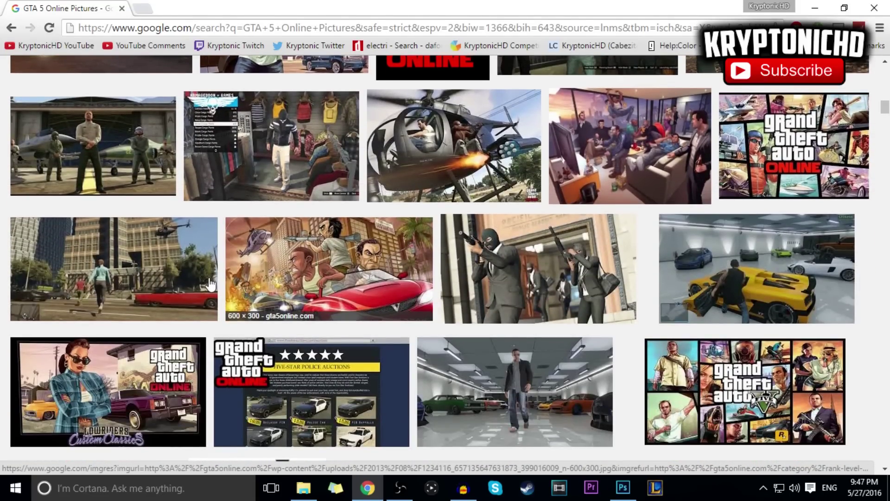
scroll(545, 264, "down", 3)
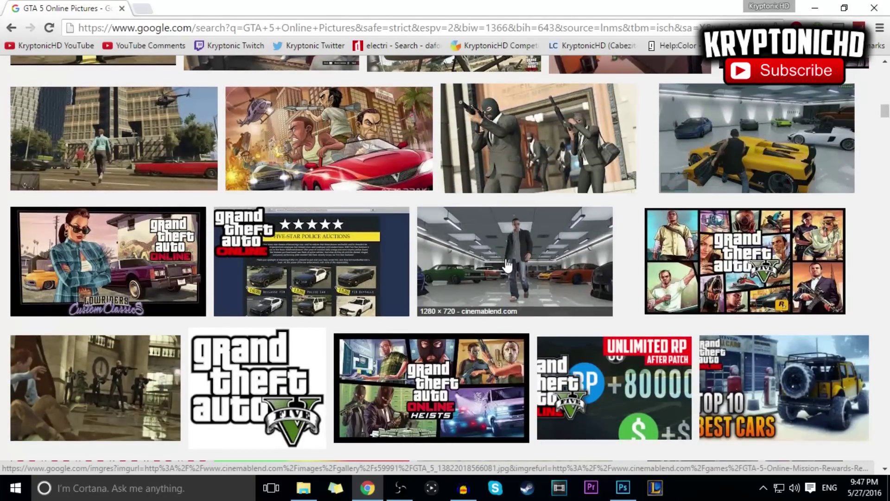
left_click(507, 265)
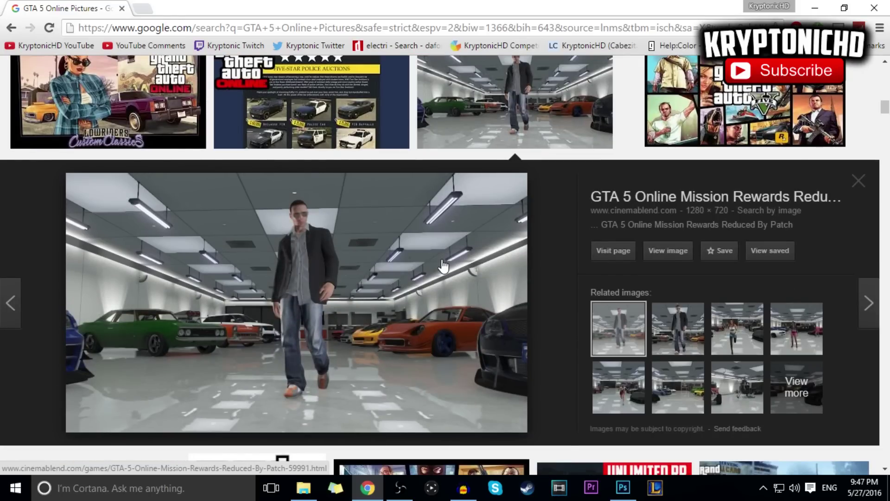
right_click(439, 261)
left_click(510, 393)
left_click(623, 485)
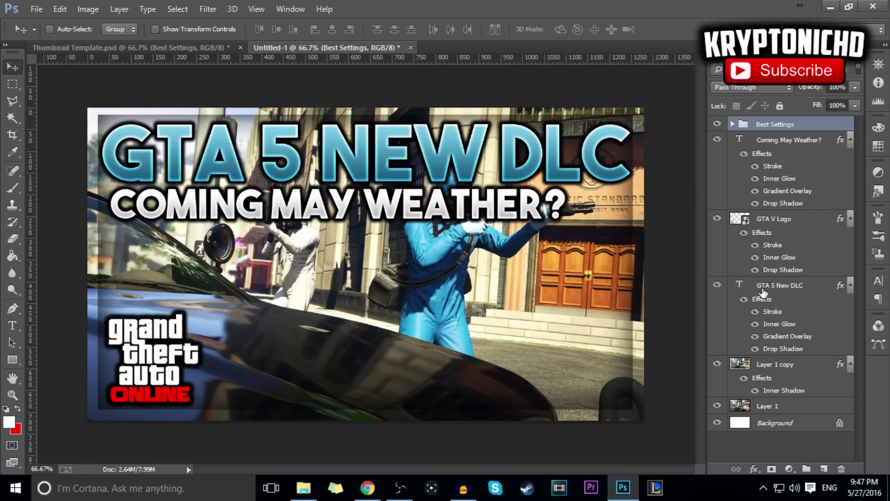
Paste the garage screenshot as Layer 2 above Layer 1 copy and toggle the Best Settings group's visibility
left_click(784, 364)
key("ctrl+v")
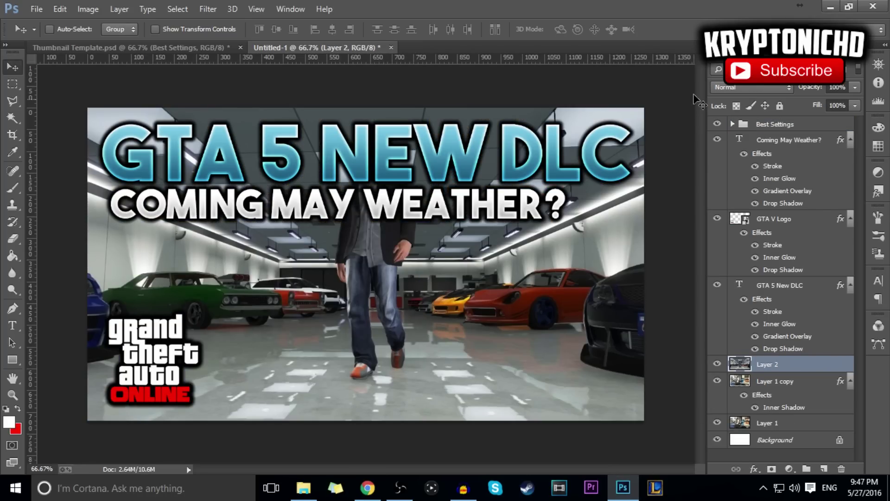
left_click(717, 124)
left_click(714, 124)
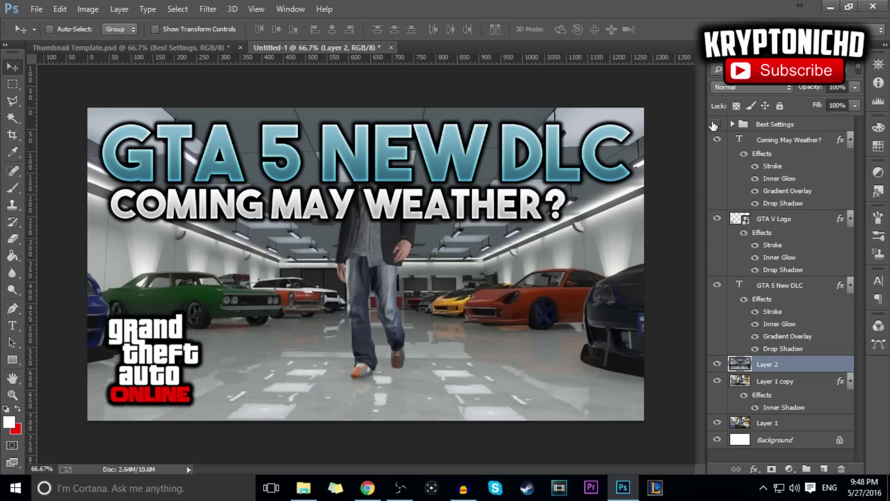